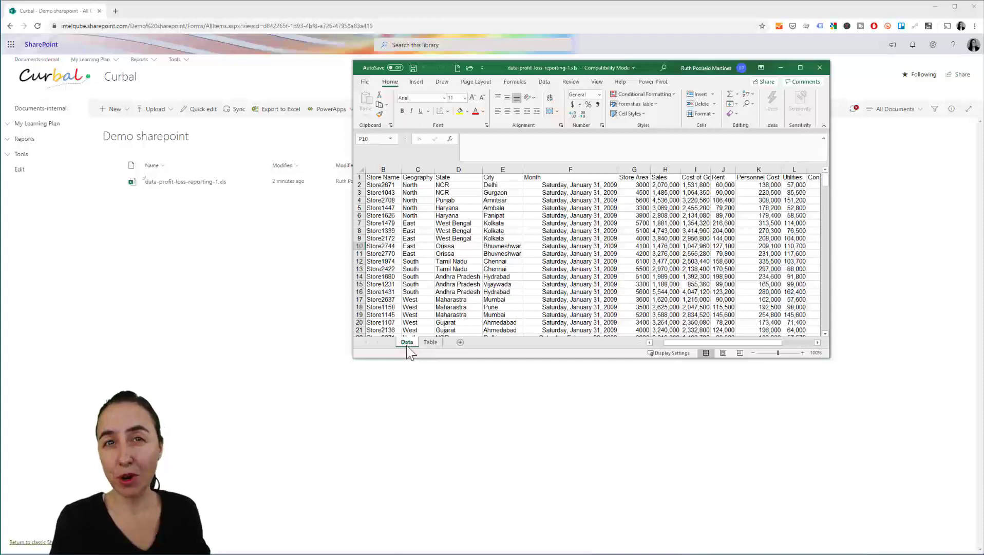
# Step: Minimize the Excel workbook and select the Demo sharepoint library's full web address
pyautogui.click(780, 68)
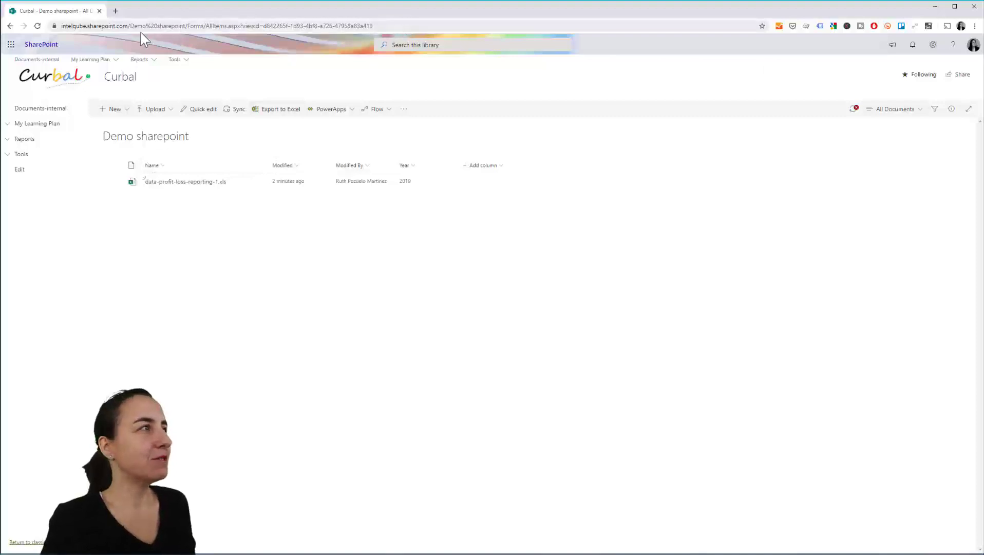
pyautogui.click(449, 26)
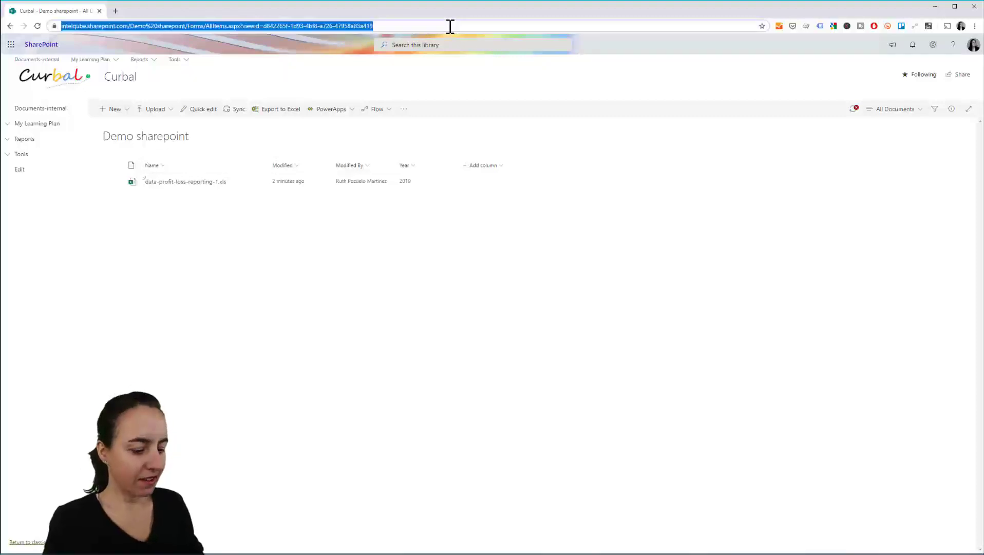
# Step: In Power BI, start a SharePoint Online List connection from Get data's Online Services connectors
pyautogui.click(934, 7)
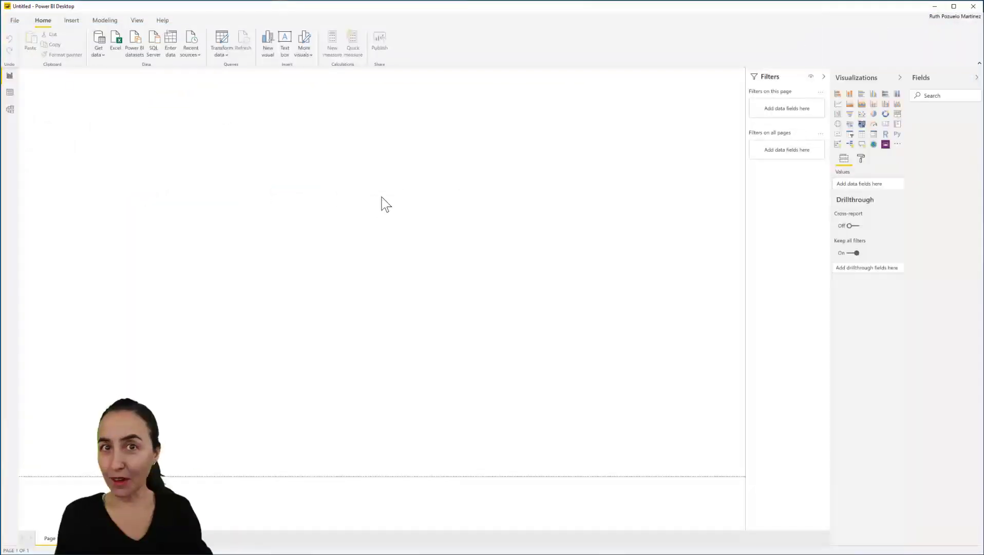
pyautogui.click(100, 53)
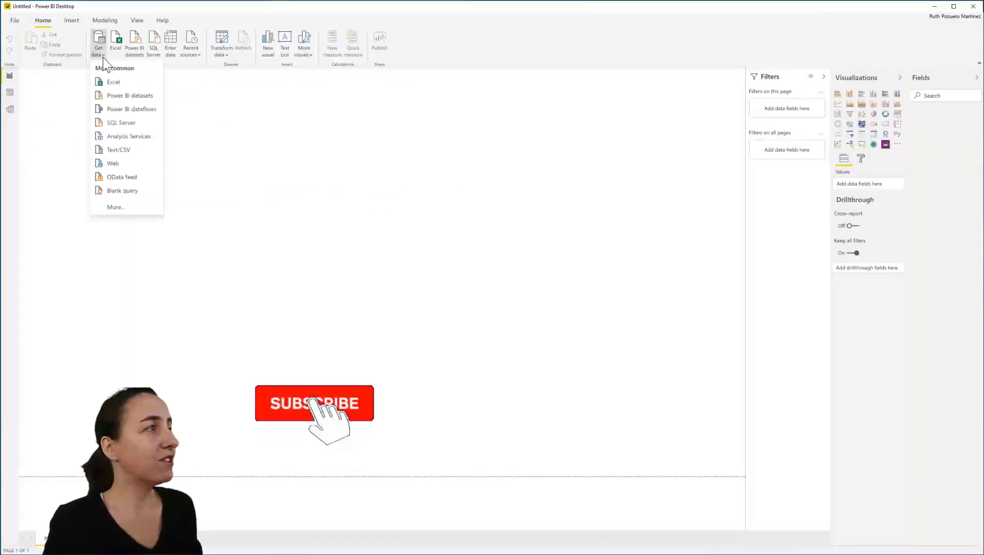
pyautogui.click(126, 208)
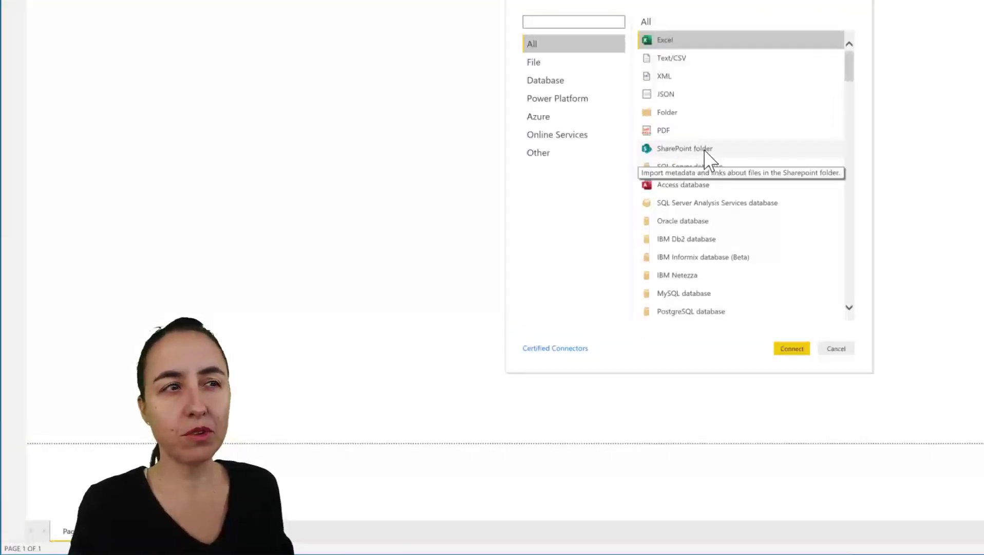
pyautogui.click(565, 101)
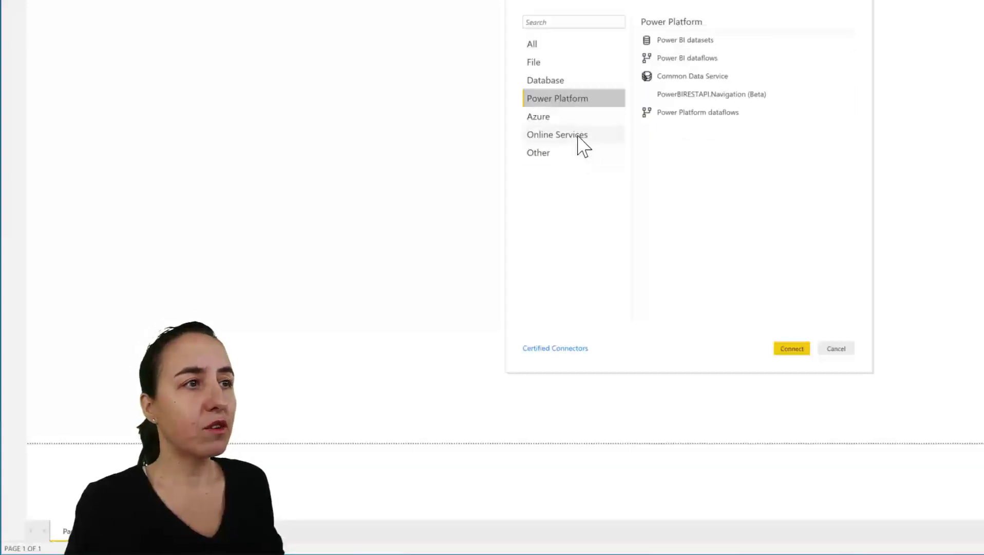
pyautogui.click(579, 136)
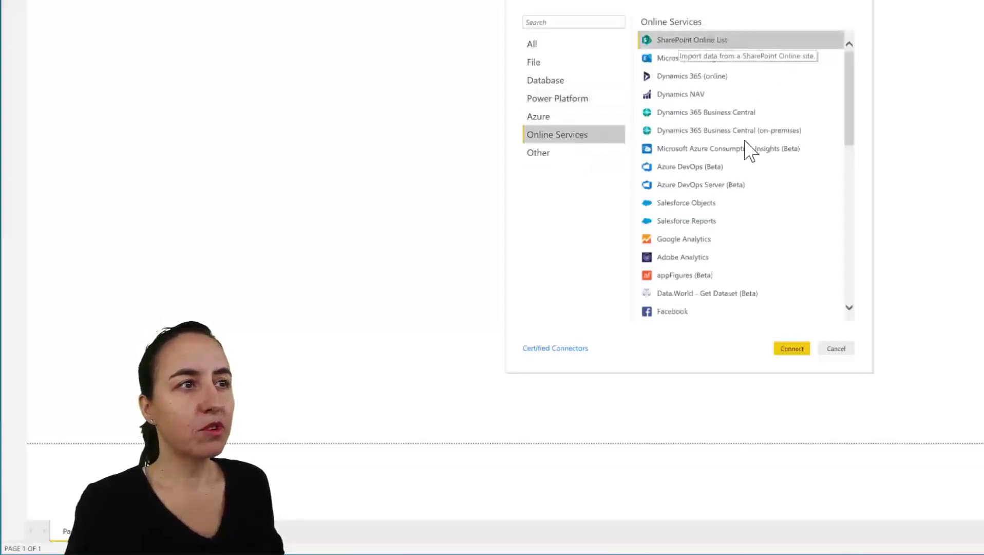
pyautogui.click(792, 349)
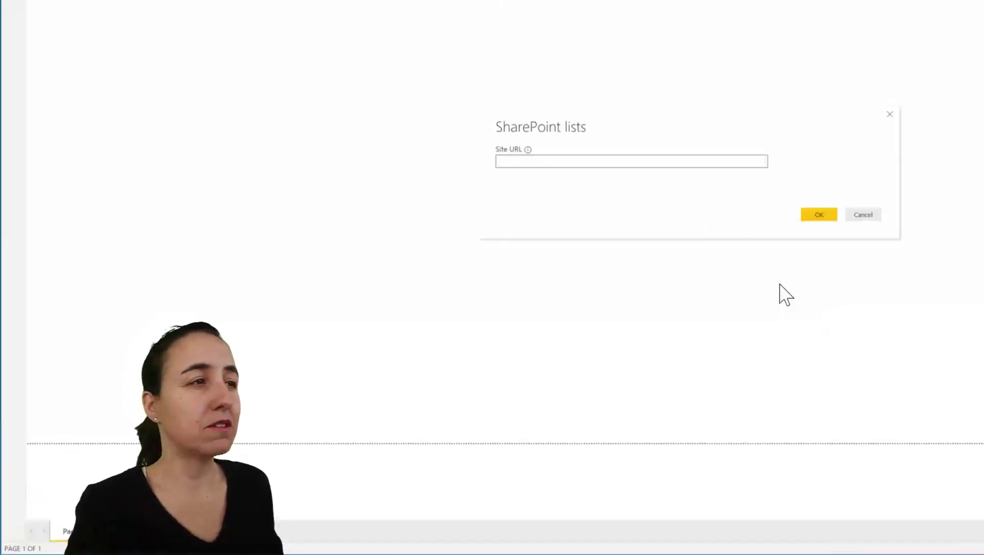
# Step: Enter the pasted library URL, without its AllItems.aspx page part, as the Site URL
pyautogui.hotkey('ctrl', 'v')
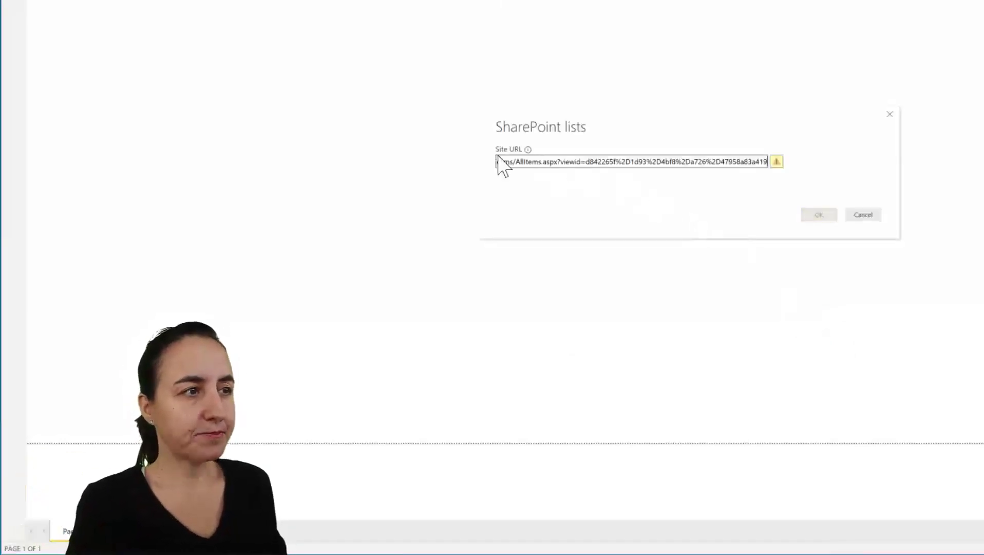
pyautogui.moveTo(516, 163); pyautogui.dragTo(768, 162)
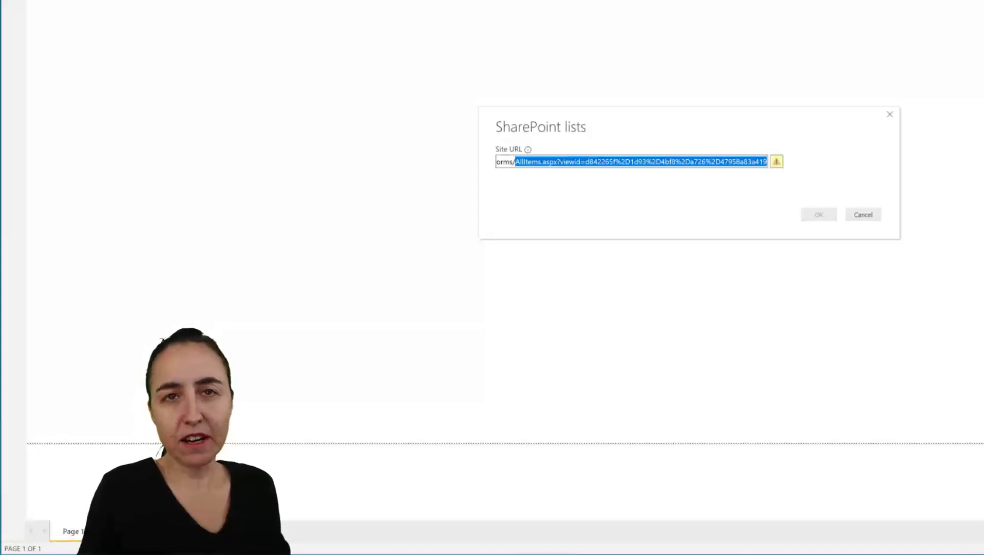
pyautogui.press('BackSpace')
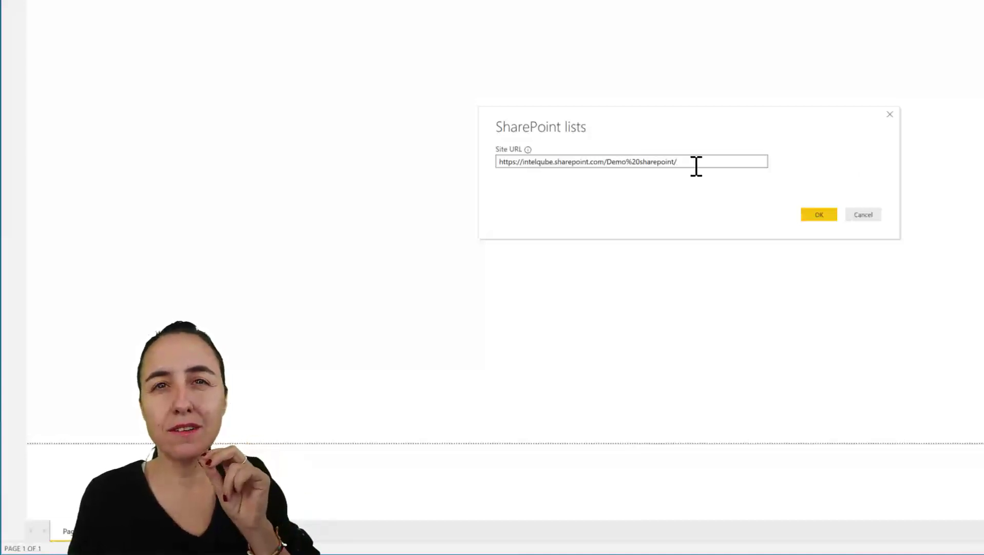
pyautogui.click(826, 215)
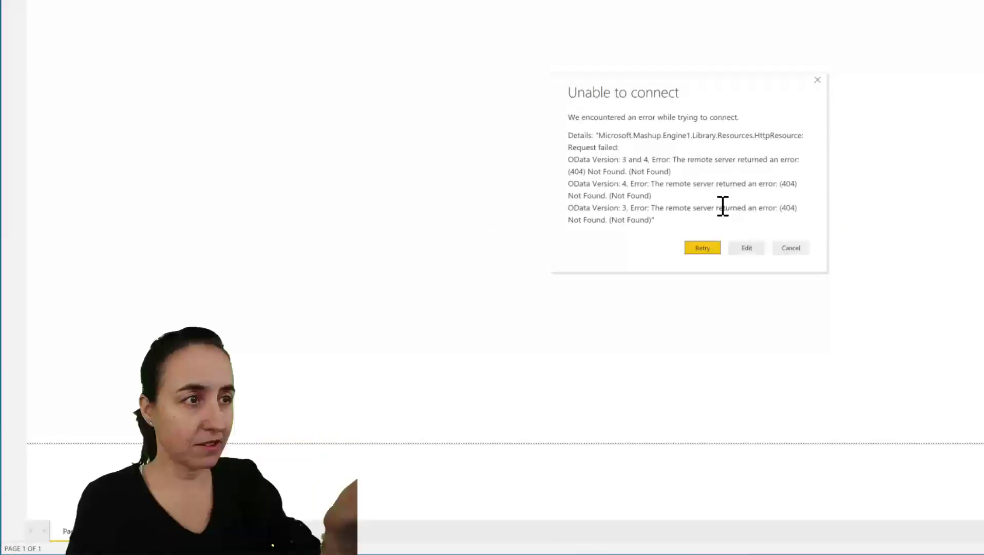
pyautogui.click(748, 249)
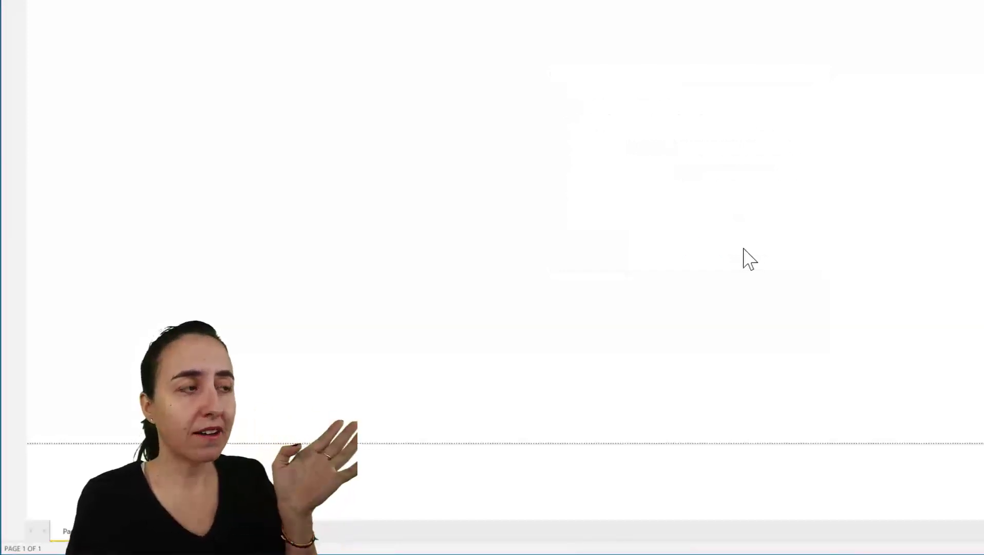
pyautogui.moveTo(607, 162); pyautogui.dragTo(674, 162)
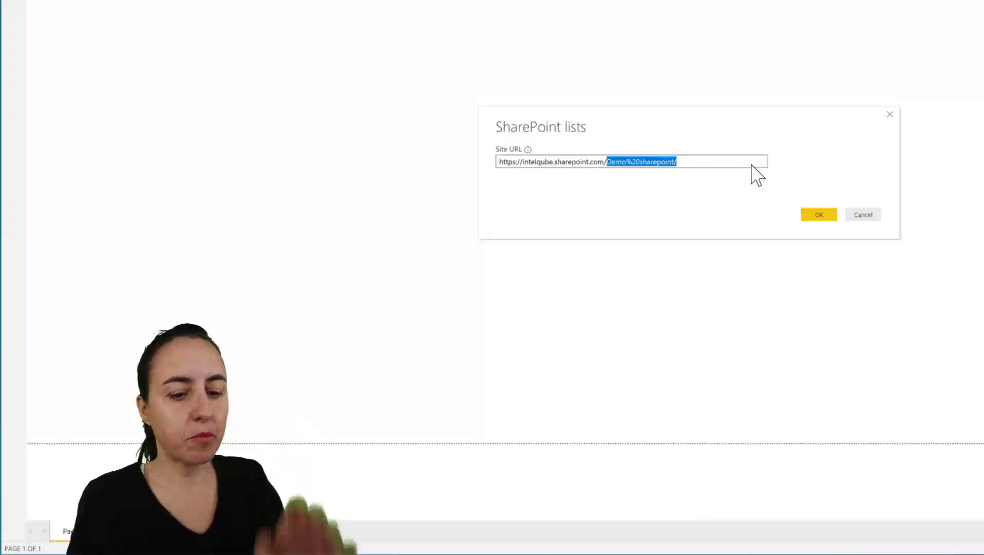
pyautogui.press('BackSpace')
pyautogui.press('BackSpace')
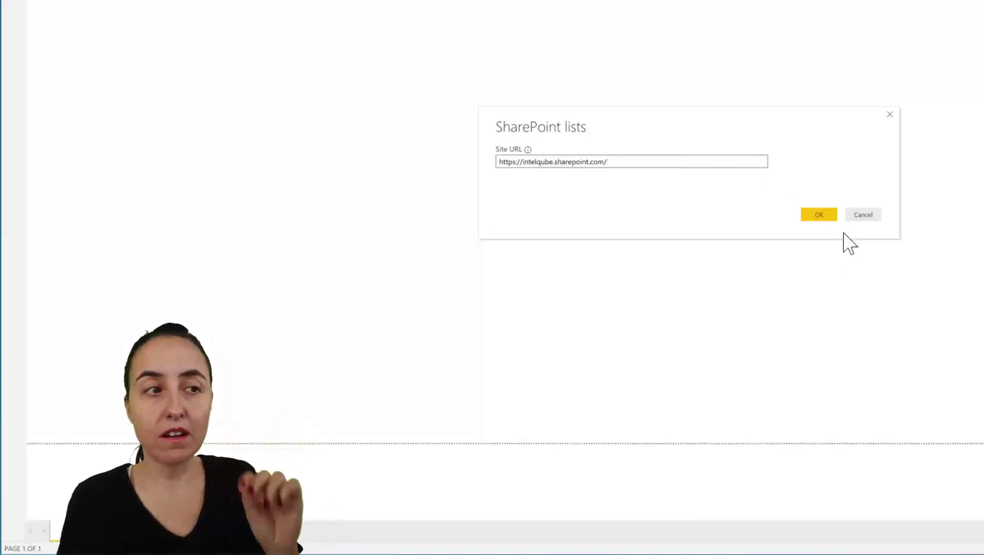
pyautogui.click(823, 216)
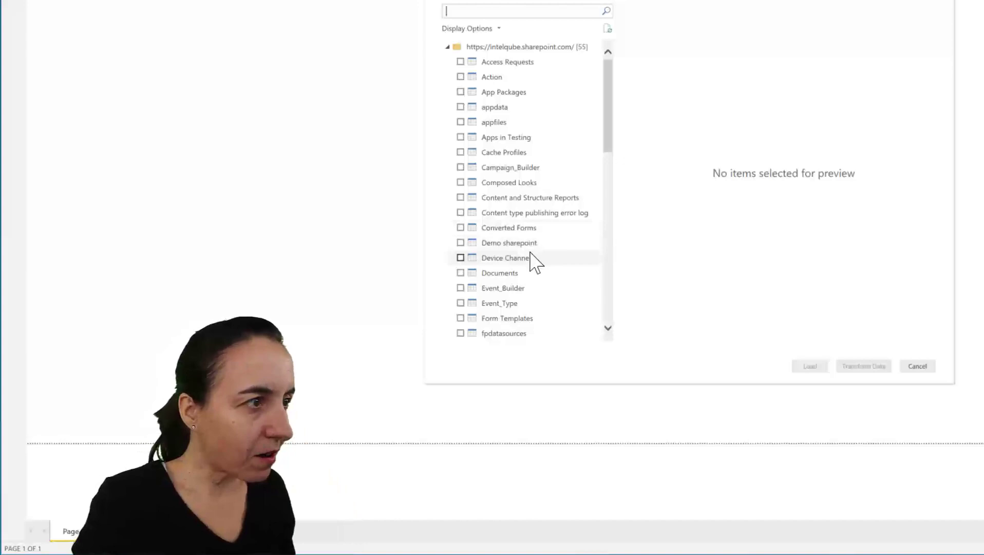
# Step: Load Demo sharepoint into the query editor and change its Source from SharePoint.Tables to SharePoint.Files
pyautogui.click(463, 243)
pyautogui.click(868, 366)
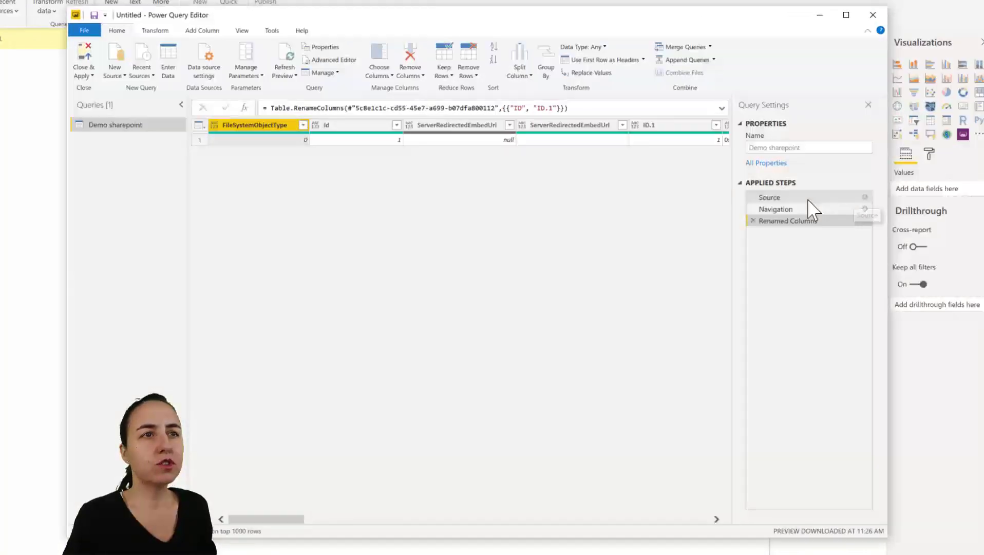
pyautogui.click(821, 198)
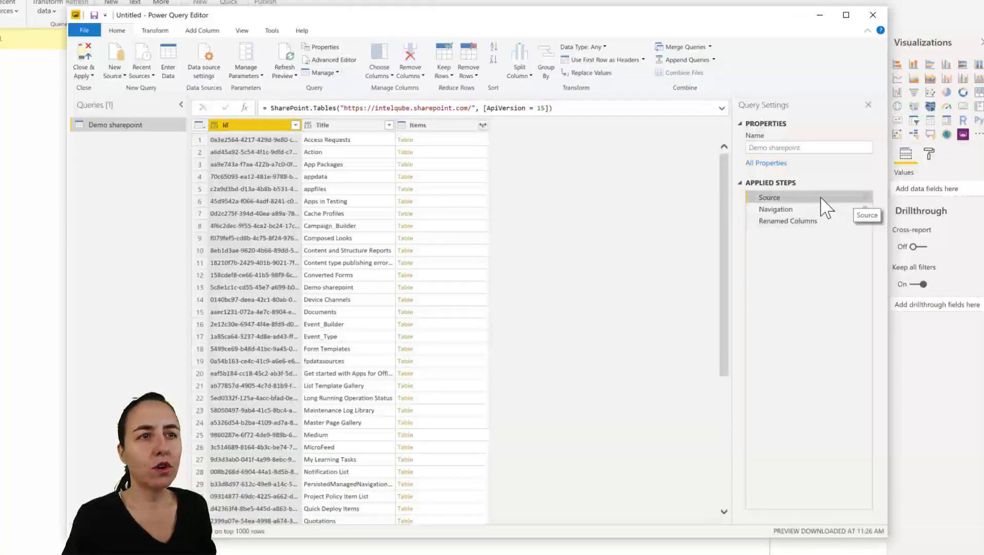
pyautogui.doubleClick(325, 108)
pyautogui.write('Files')
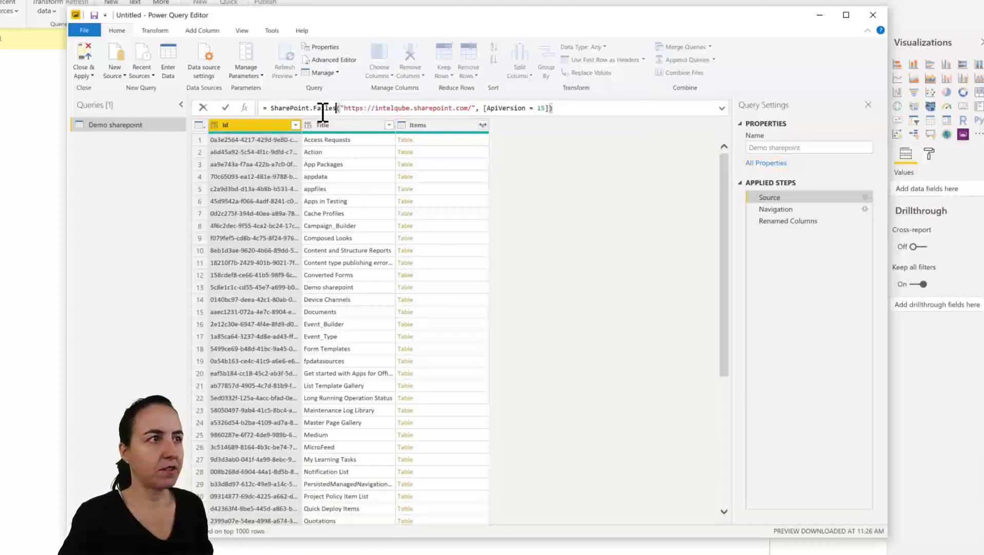
pyautogui.press('Return')
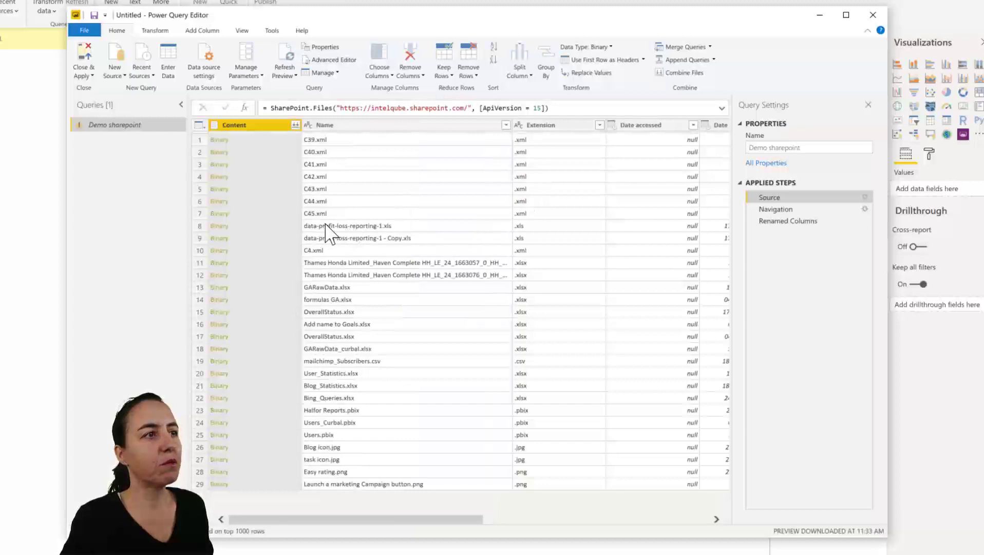
# Step: Open data-profit-loss-reporting-1.xls, filter Name to Data, and drill into the Data sheet's table
pyautogui.click(222, 227)
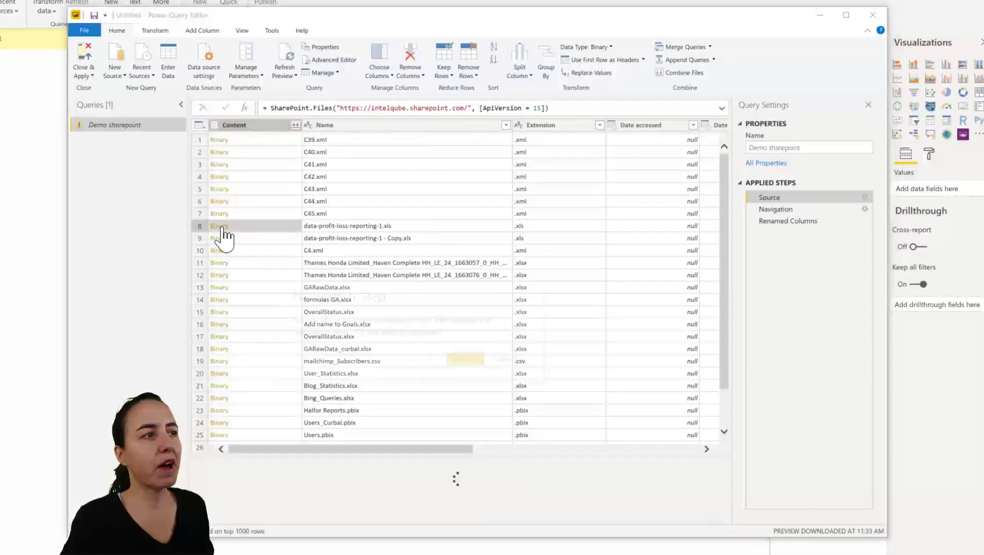
pyautogui.click(465, 360)
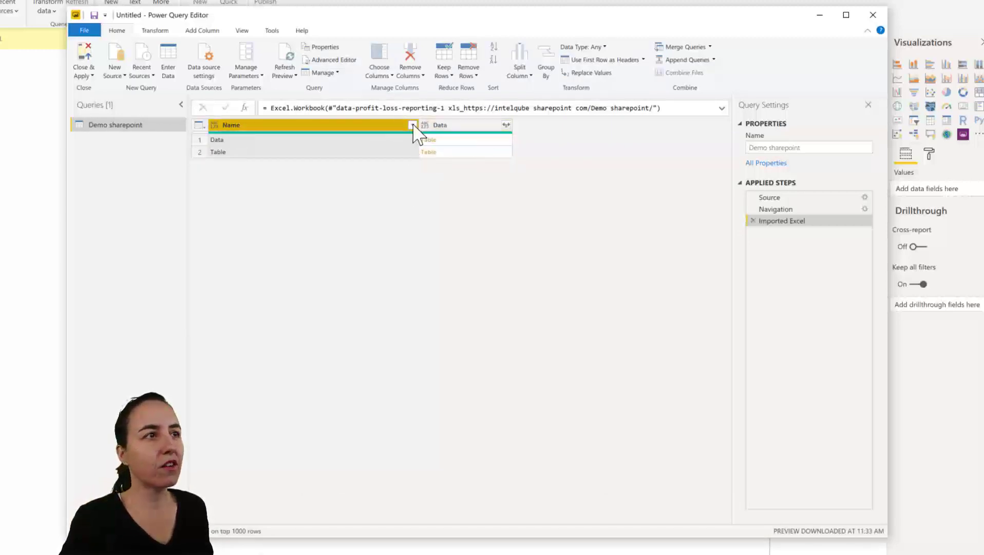
pyautogui.click(412, 125)
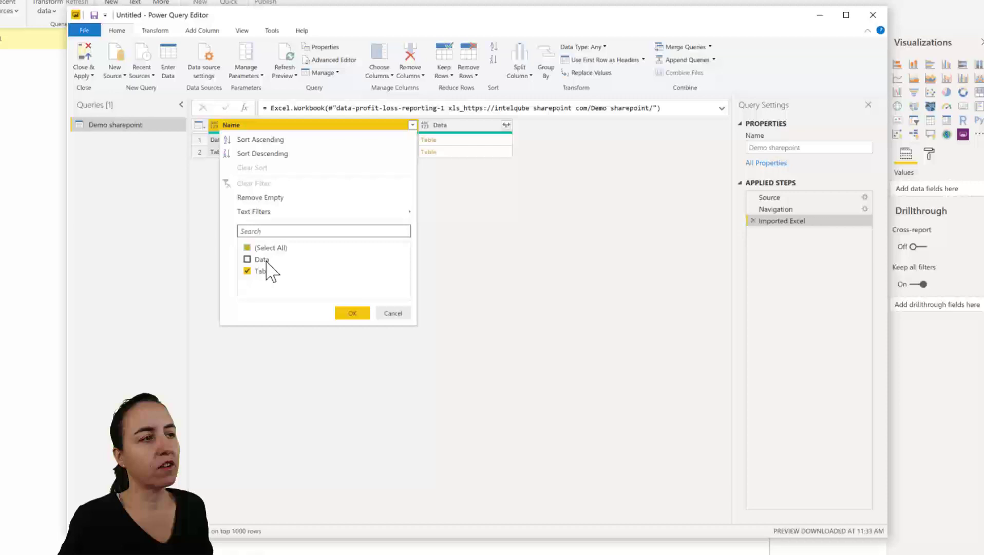
pyautogui.click(265, 248)
pyautogui.click(262, 259)
pyautogui.click(352, 314)
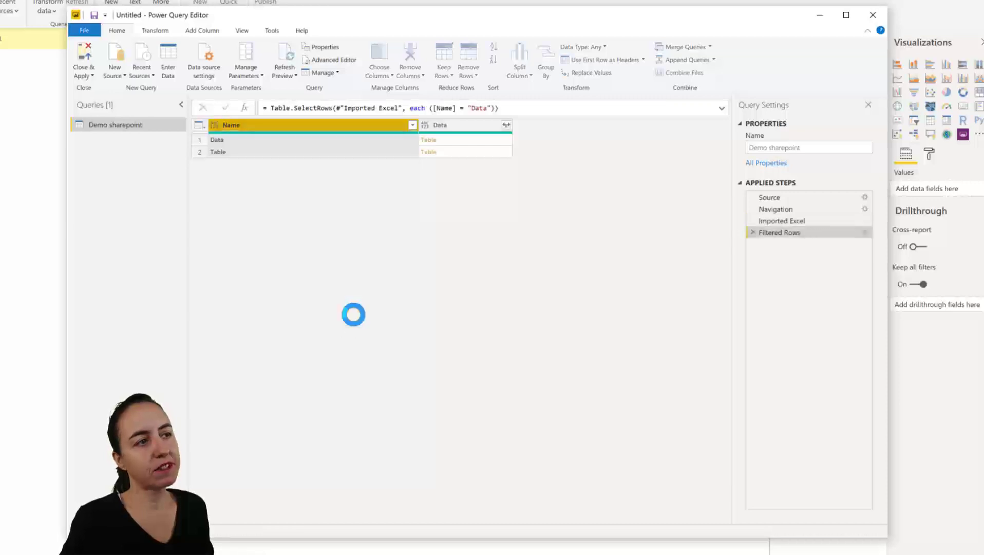
pyautogui.click(432, 143)
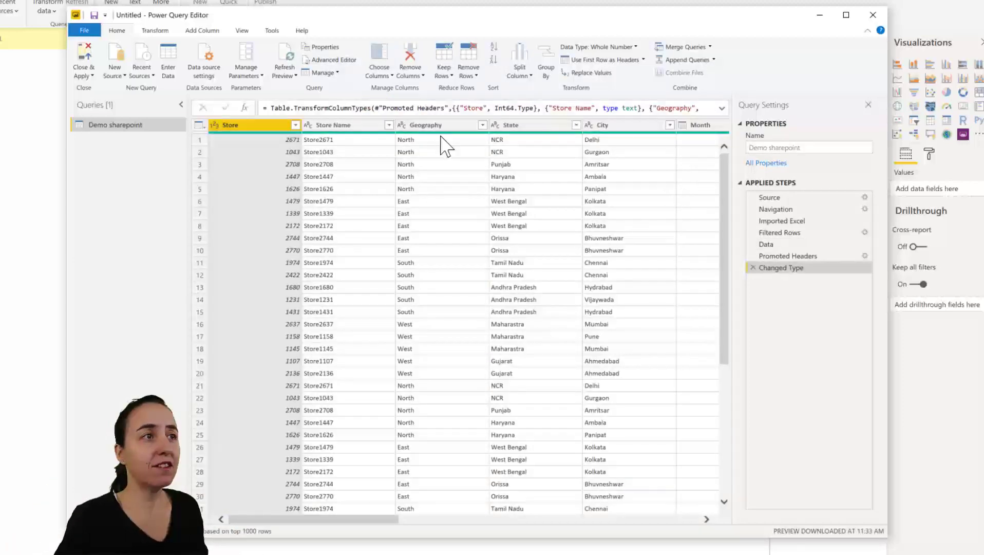
# Step: Keep only the Store, Store Name, Geography, State and City columns
pyautogui.keyDown('ctrl'); pyautogui.click(352, 134); pyautogui.keyUp('ctrl')
pyautogui.keyDown('ctrl'); pyautogui.click(438, 129); pyautogui.keyUp('ctrl')
pyautogui.keyDown('ctrl'); pyautogui.click(511, 128); pyautogui.keyUp('ctrl')
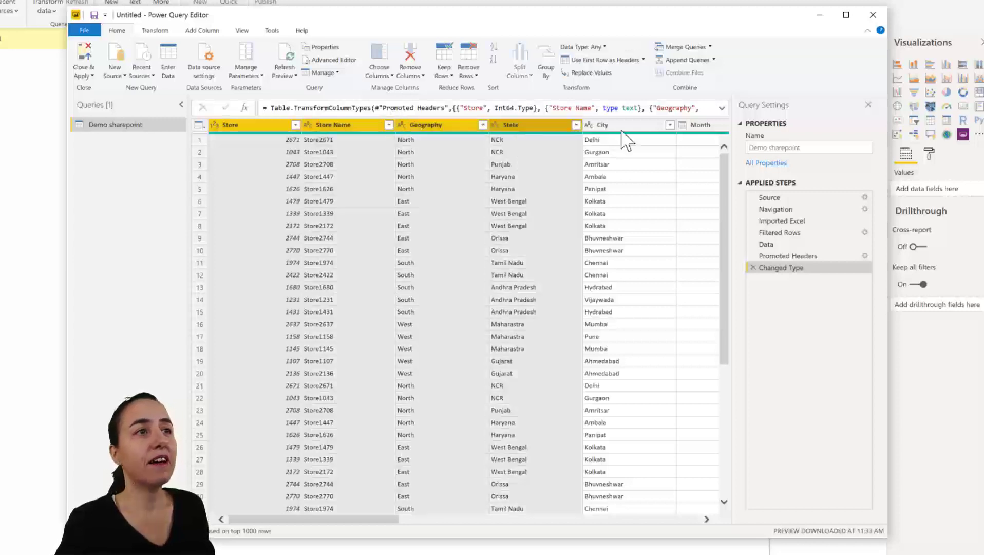
pyautogui.keyDown('ctrl'); pyautogui.click(621, 128); pyautogui.keyUp('ctrl')
pyautogui.rightClick(628, 129)
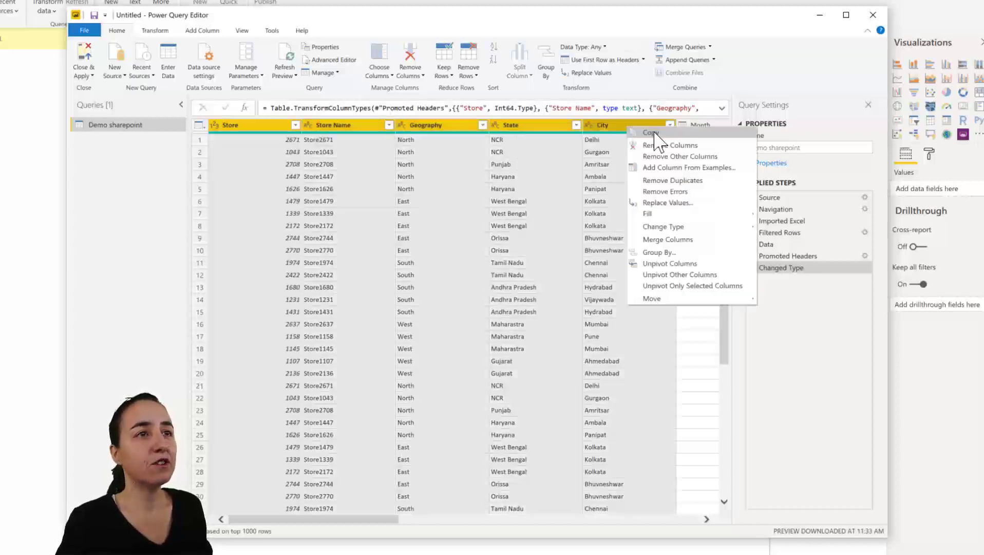
pyautogui.click(678, 156)
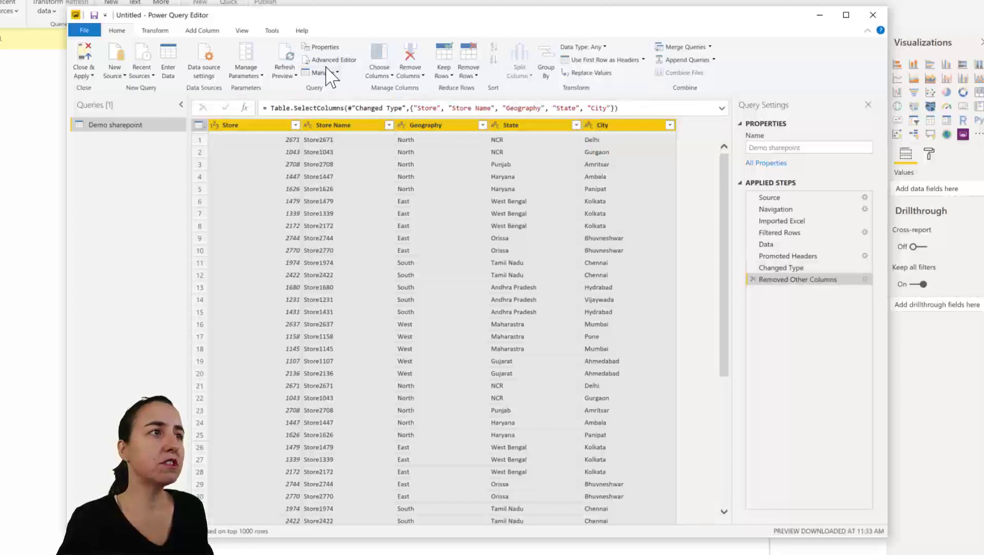
# Step: Keep the first 3 rows, deleting the earlier Removed Top Rows step
pyautogui.click(470, 74)
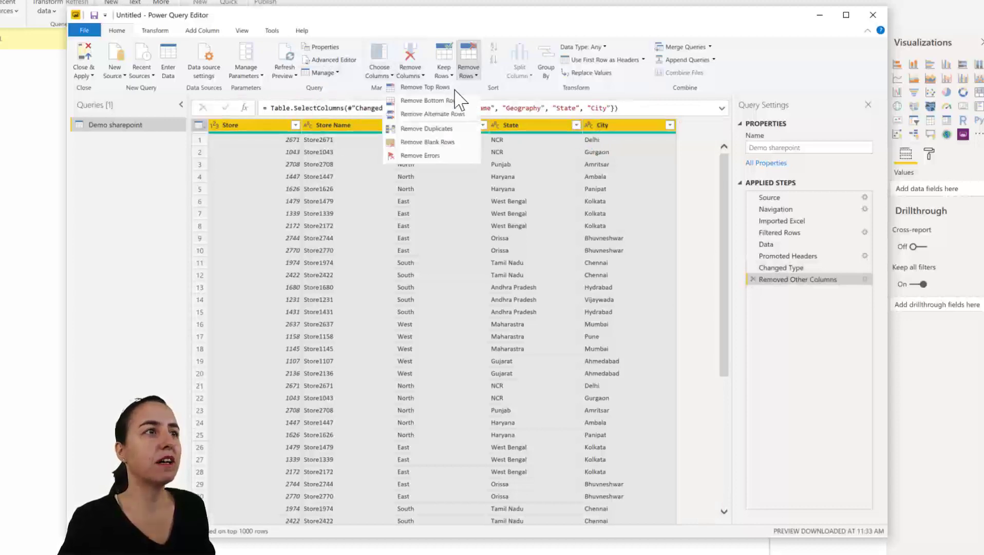
pyautogui.click(476, 123)
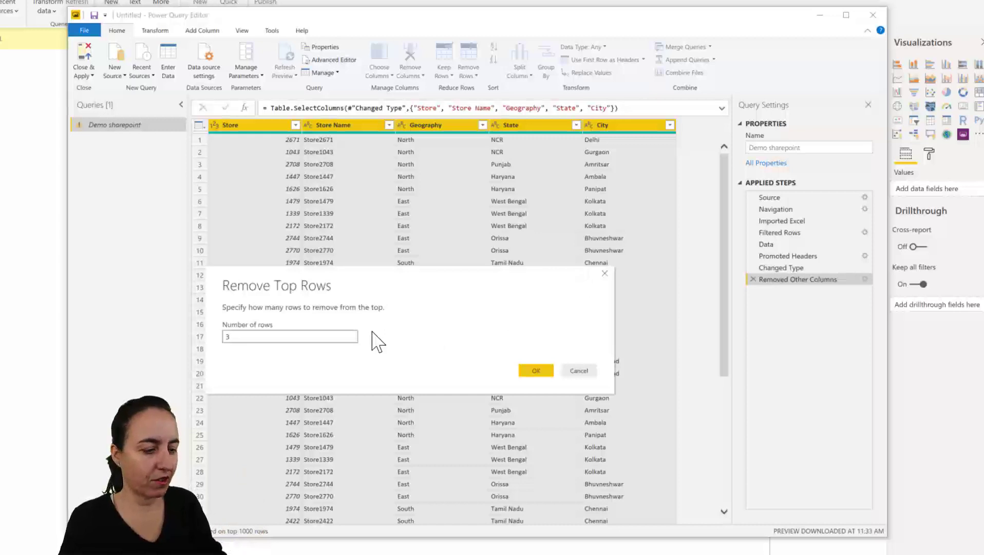
pyautogui.click(535, 370)
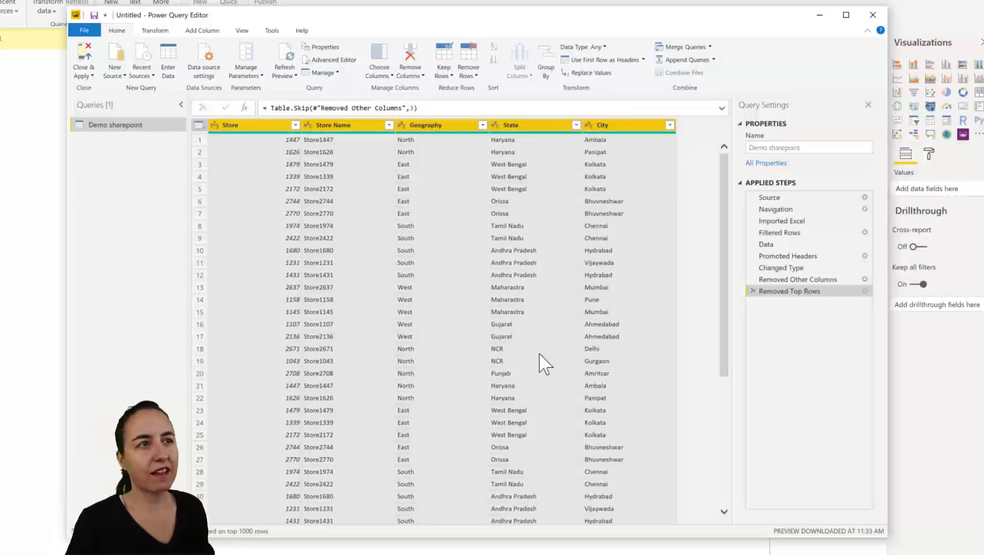
pyautogui.click(443, 71)
pyautogui.press('Escape')
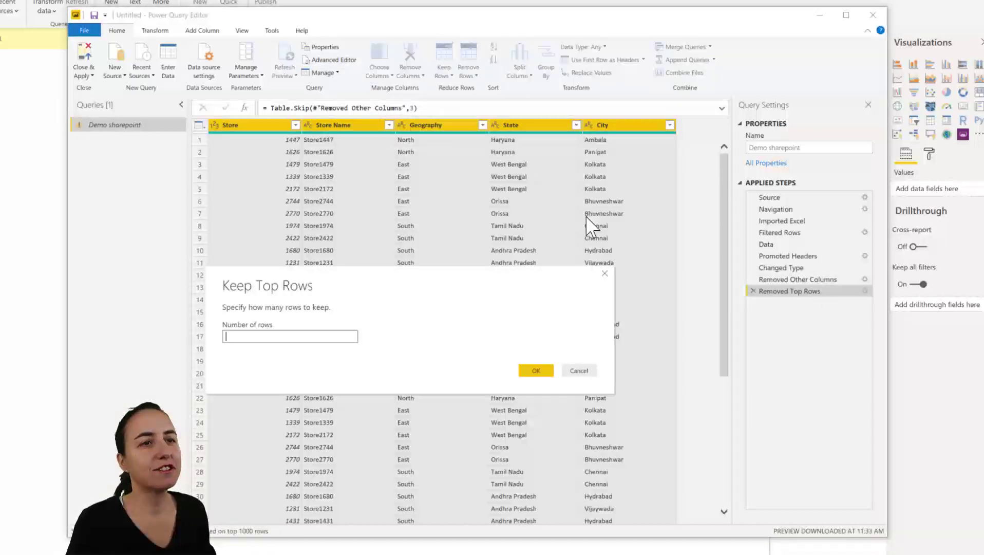
pyautogui.click(534, 371)
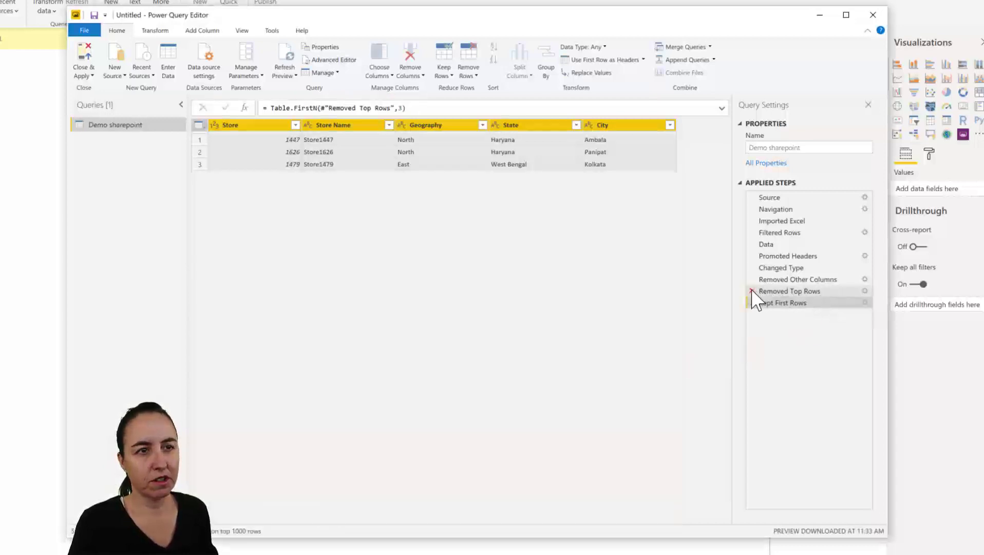
pyautogui.click(752, 290)
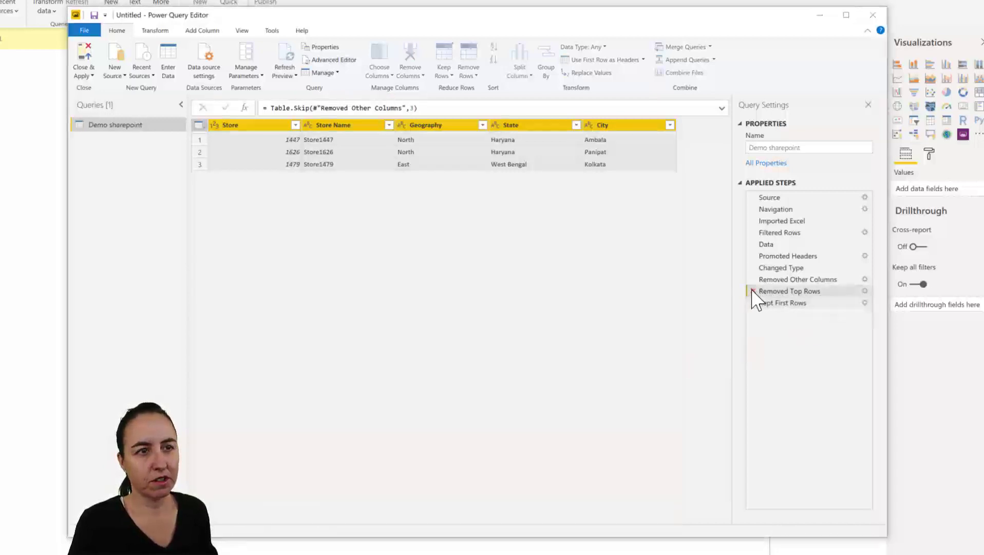
pyautogui.click(466, 359)
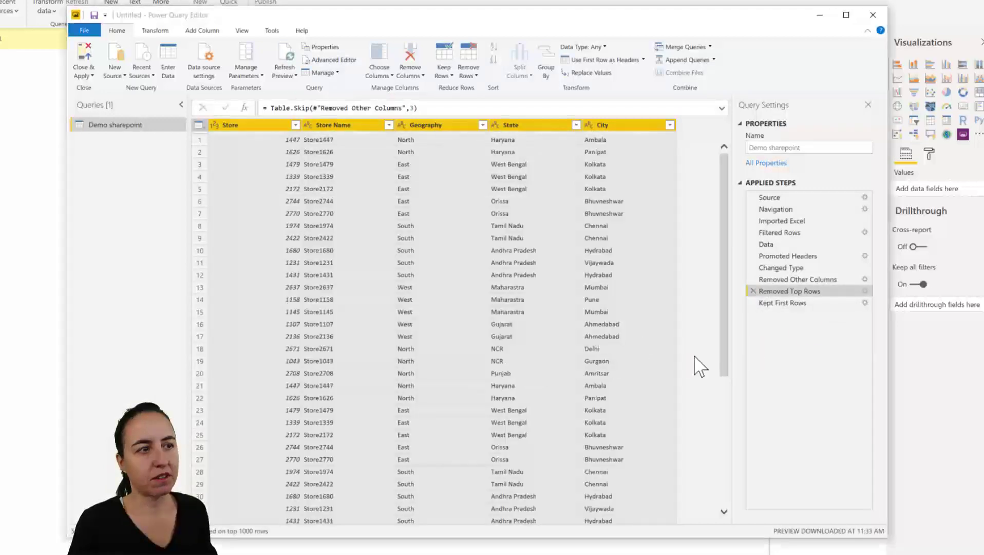
pyautogui.click(802, 294)
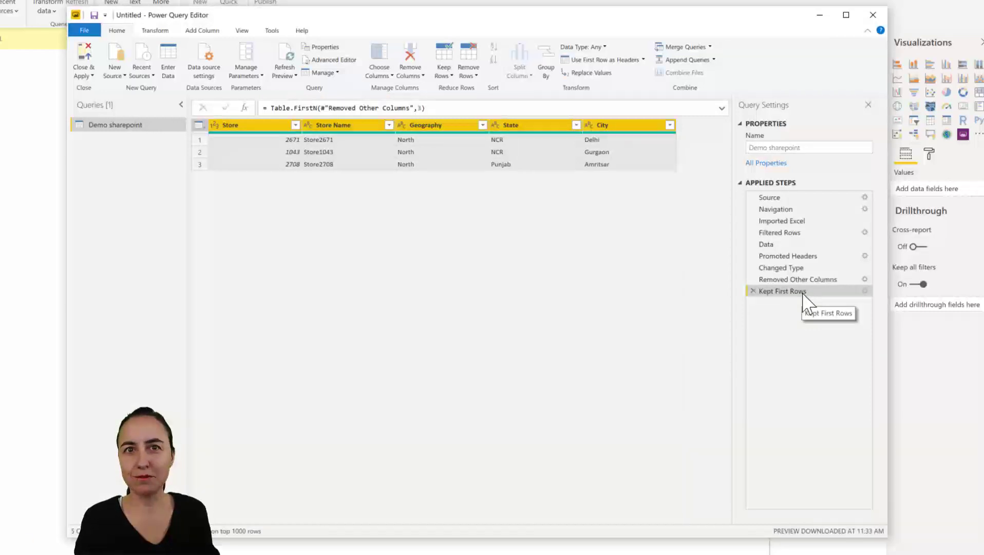
# Step: Duplicate the Demo sharepoint query and rename the original query to fExcelSample
pyautogui.rightClick(138, 128)
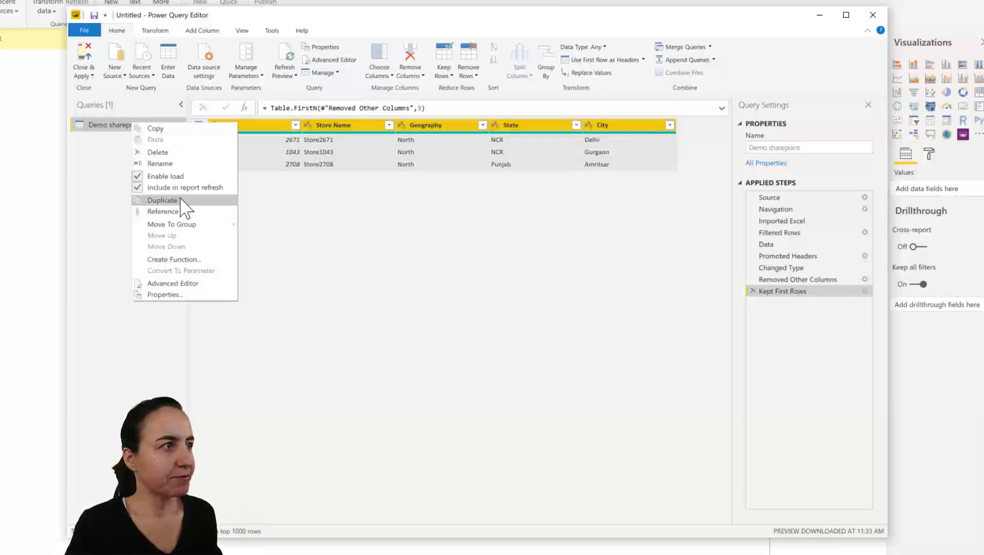
pyautogui.press('Escape')
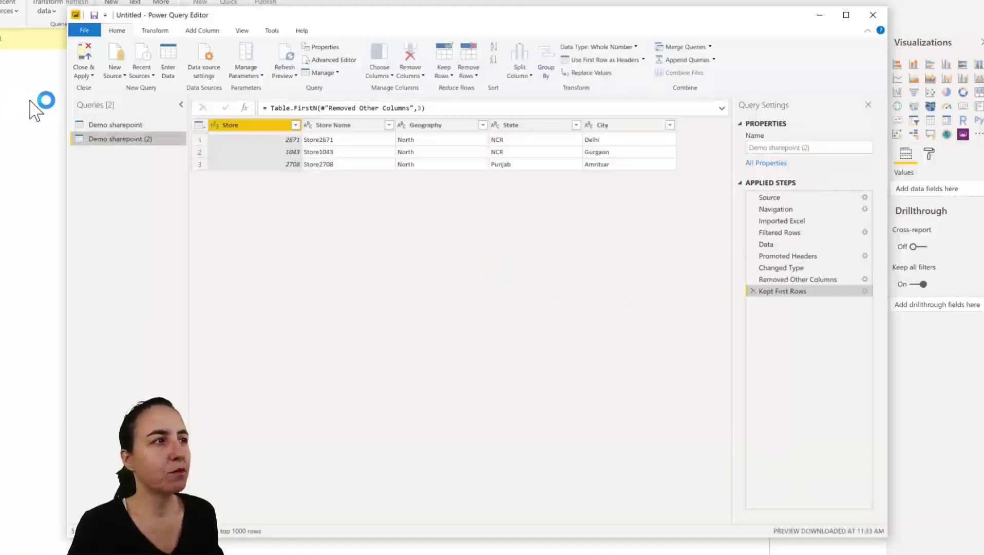
pyautogui.click(141, 126)
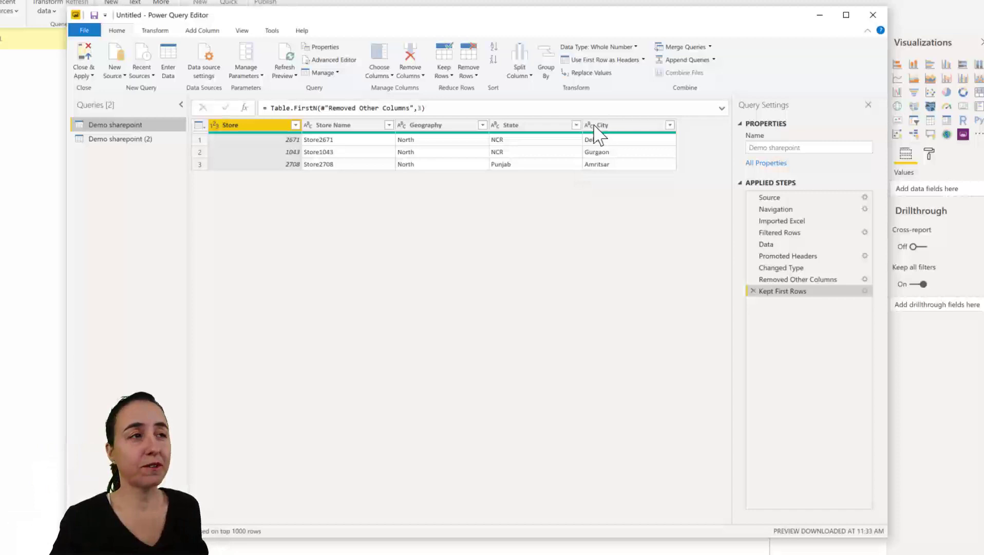
pyautogui.click(825, 148)
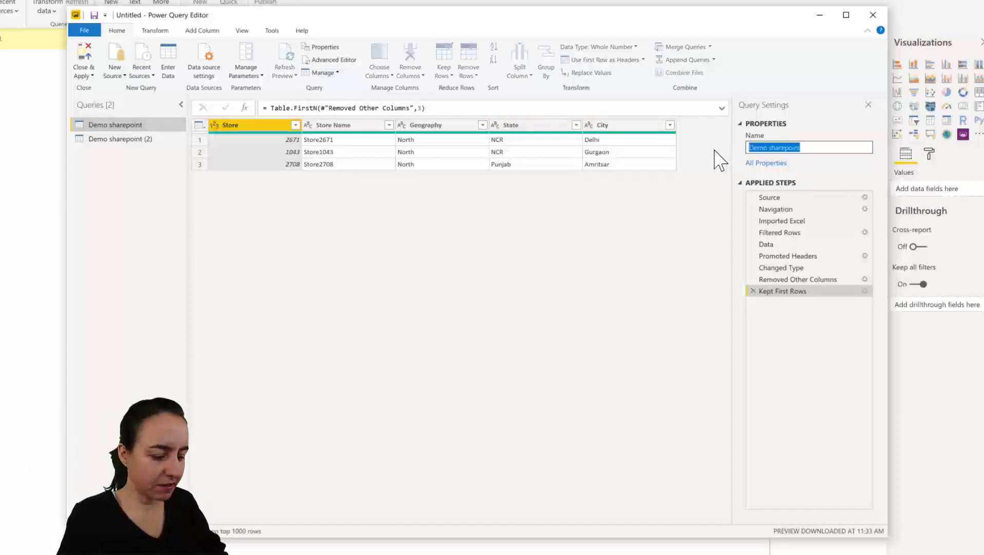
pyautogui.write('t')
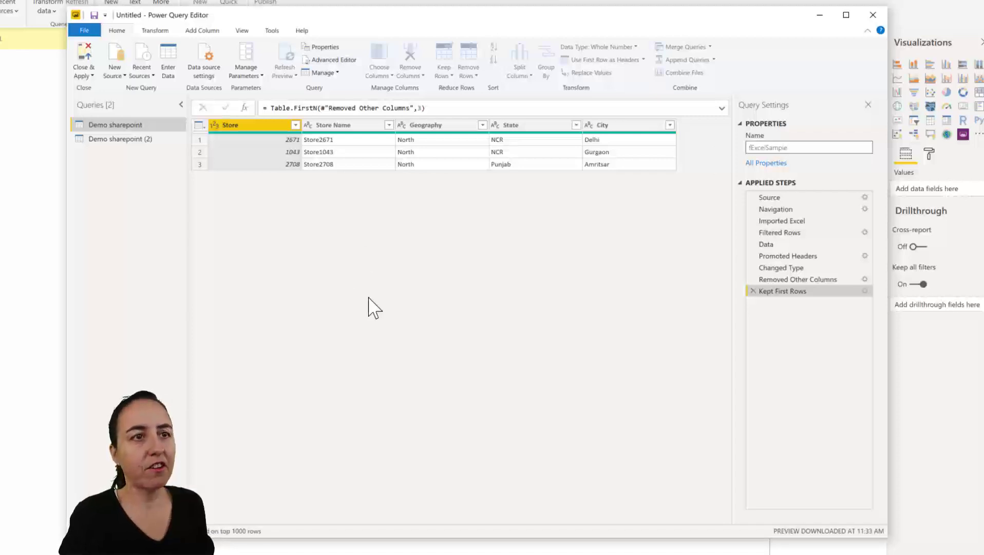
pyautogui.press('Return')
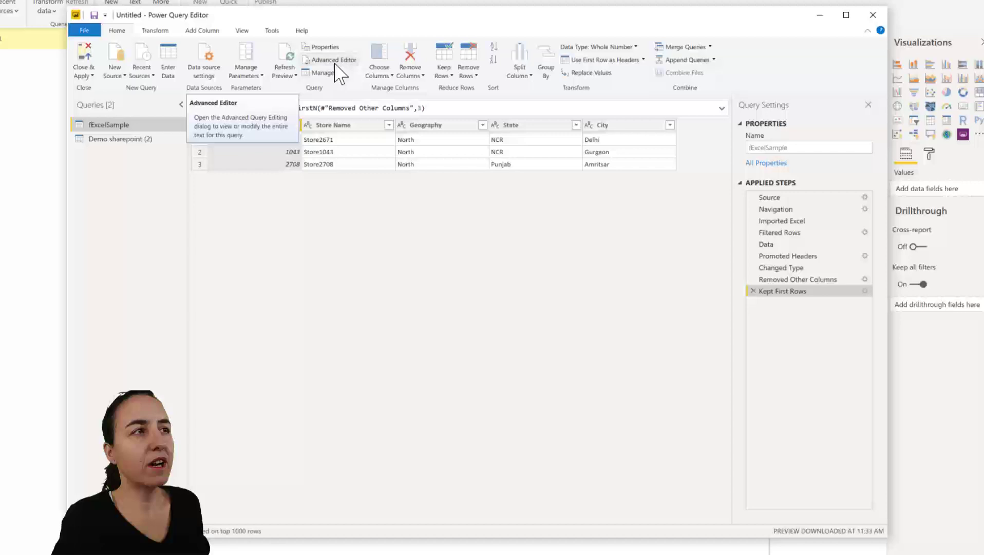
# Step: In the Advanced Editor, replace the hard-coded "data-profit-loss-reporting-1.xls" with FileName
pyautogui.click(329, 61)
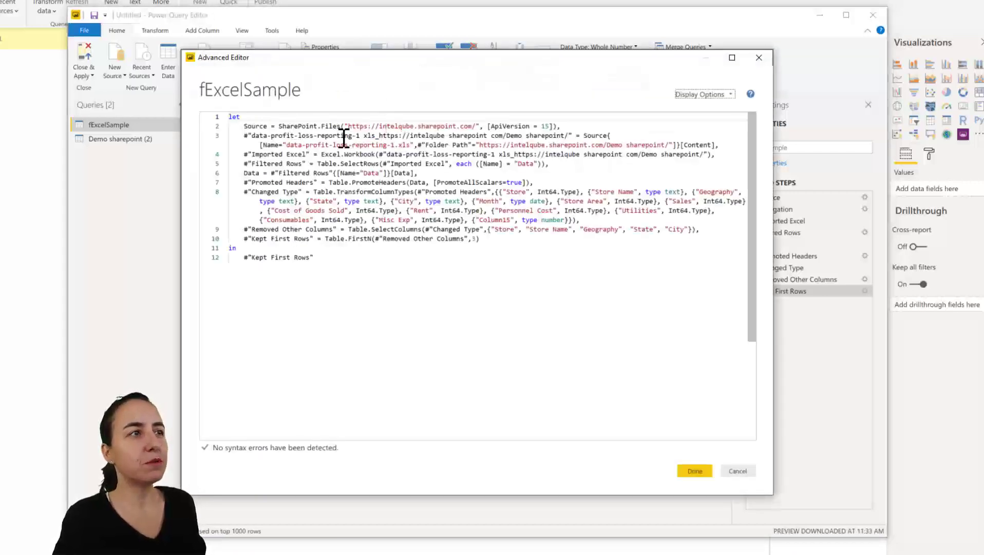
pyautogui.click(394, 130)
pyautogui.moveTo(348, 126); pyautogui.dragTo(565, 135)
pyautogui.click(560, 135)
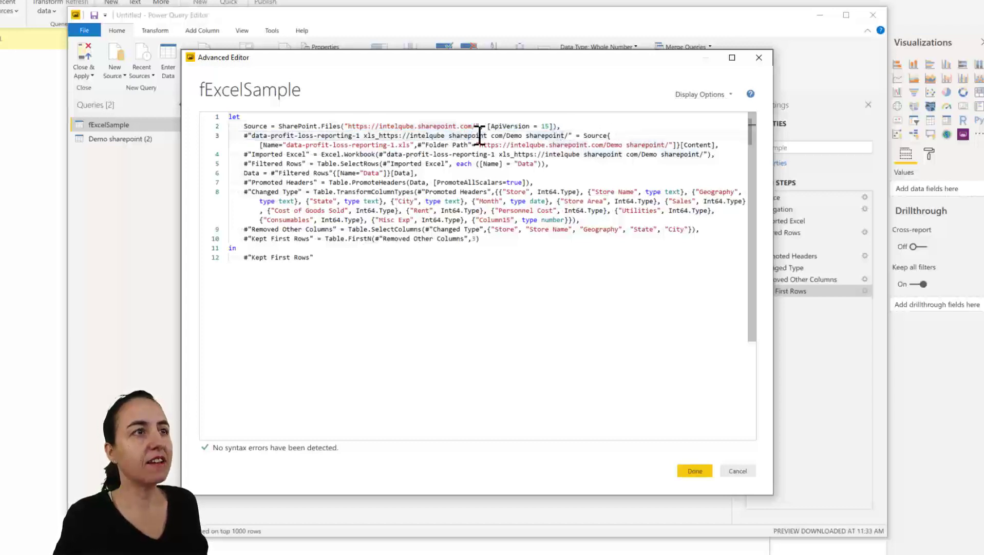
pyautogui.moveTo(286, 145); pyautogui.dragTo(414, 144)
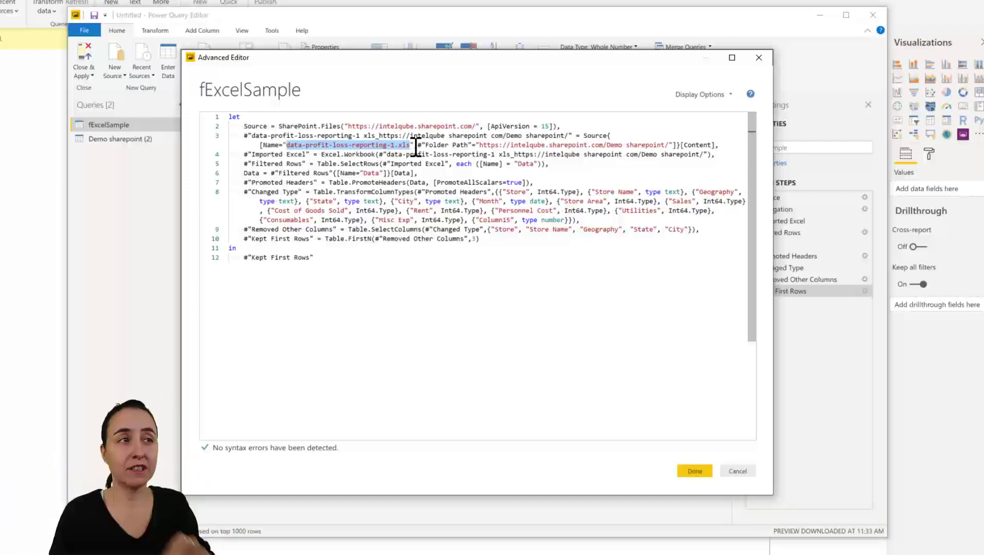
pyautogui.press('Delete')
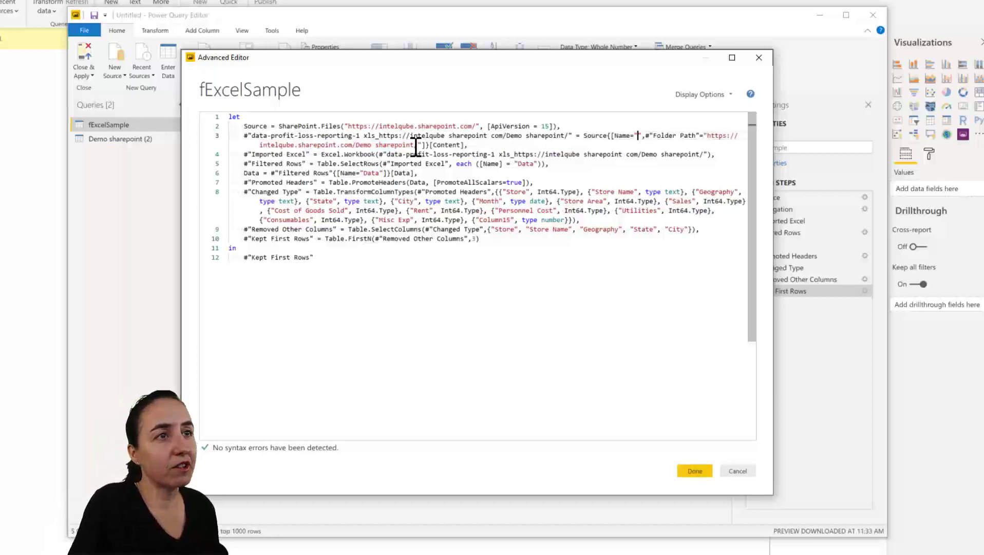
pyautogui.press('Delete')
pyautogui.press('BackSpace')
pyautogui.write('FileName')
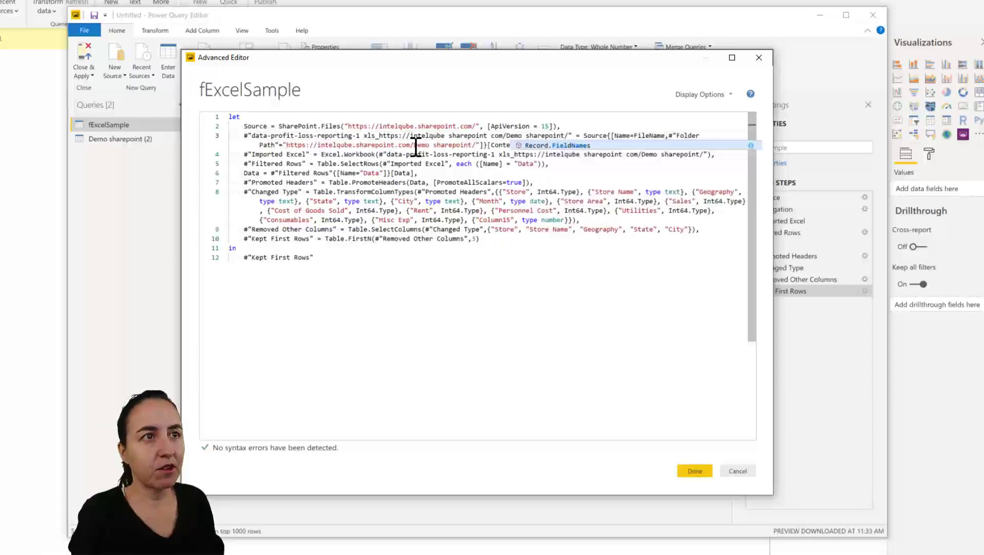
# Step: Add a (FileName as text)=> header above let and apply the code
pyautogui.click(231, 117)
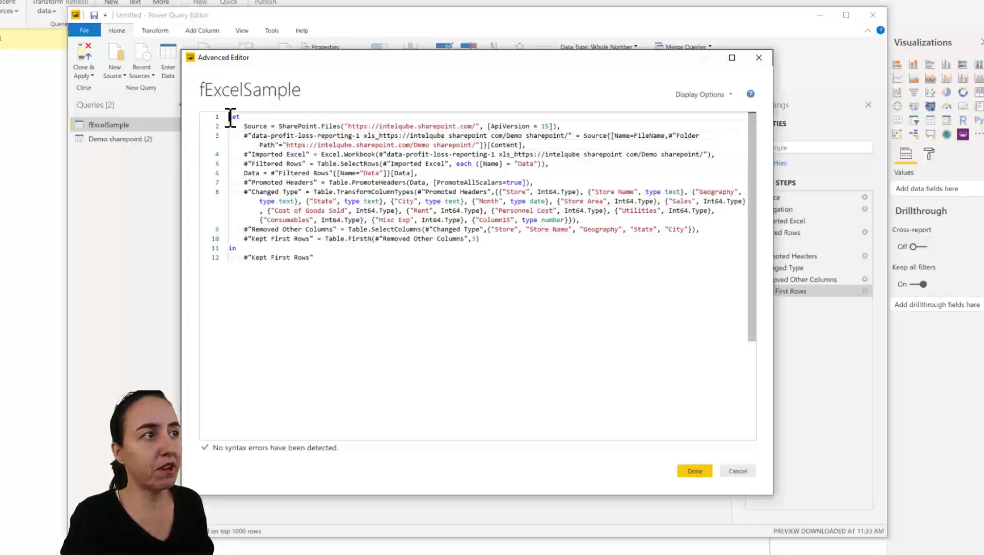
pyautogui.press('Return')
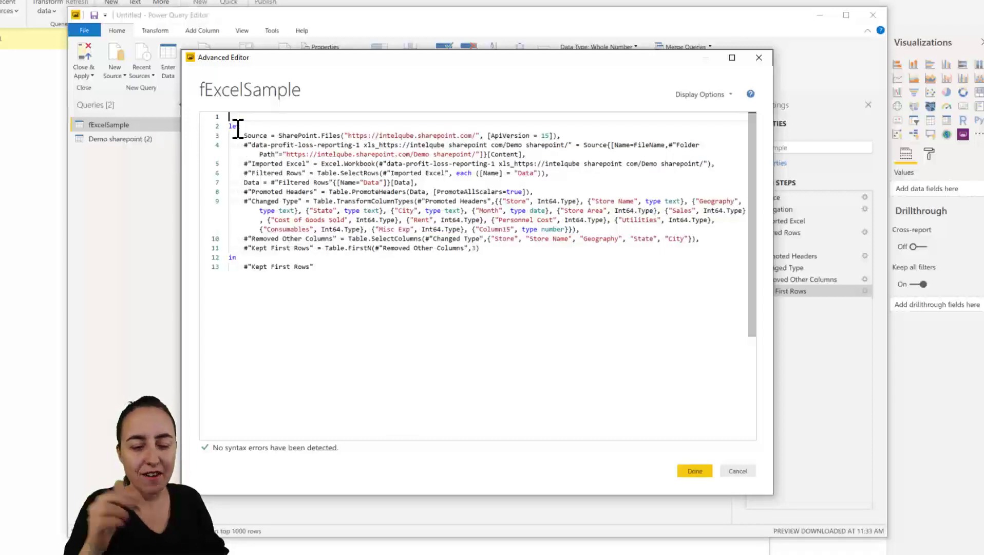
pyautogui.write('(')
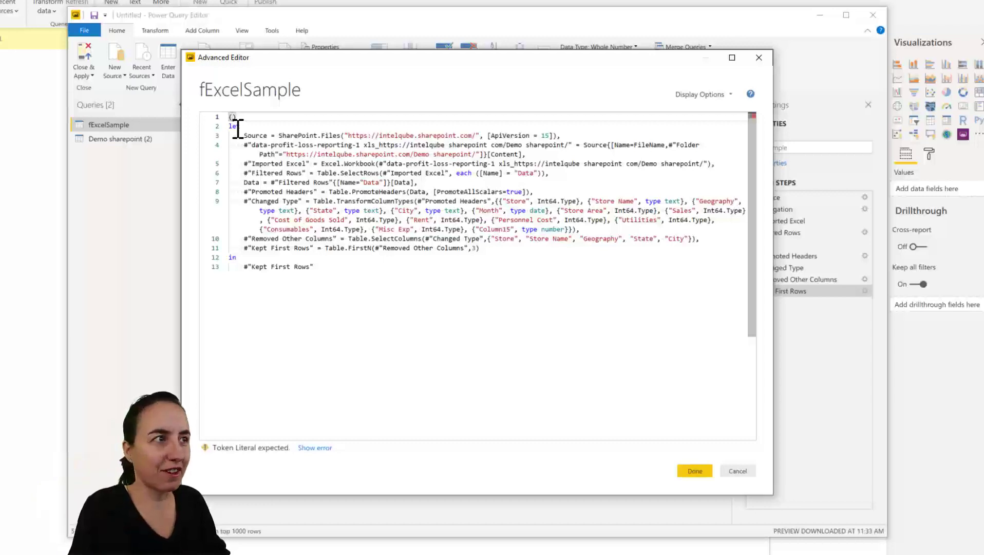
pyautogui.write('Filena')
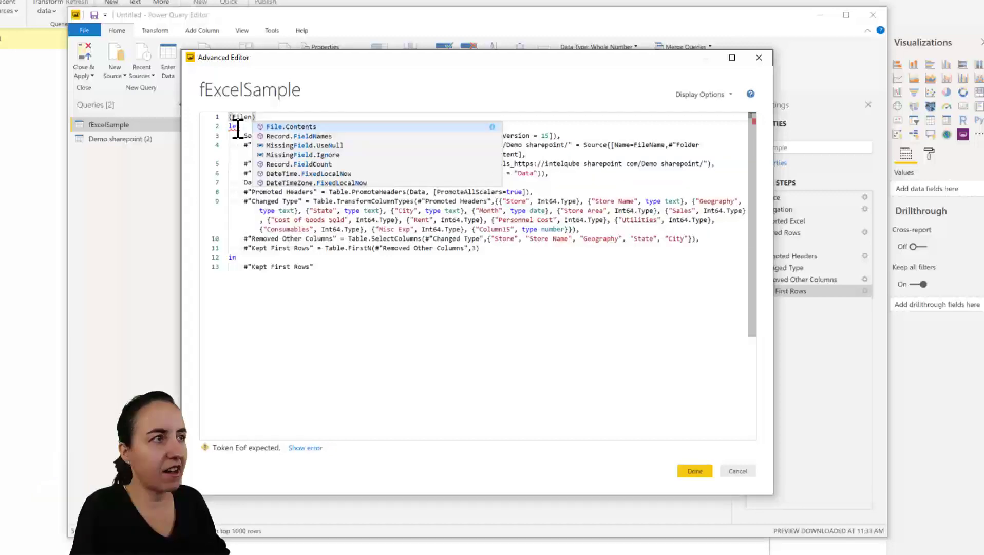
pyautogui.press('BackSpace')
pyautogui.press('BackSpace')
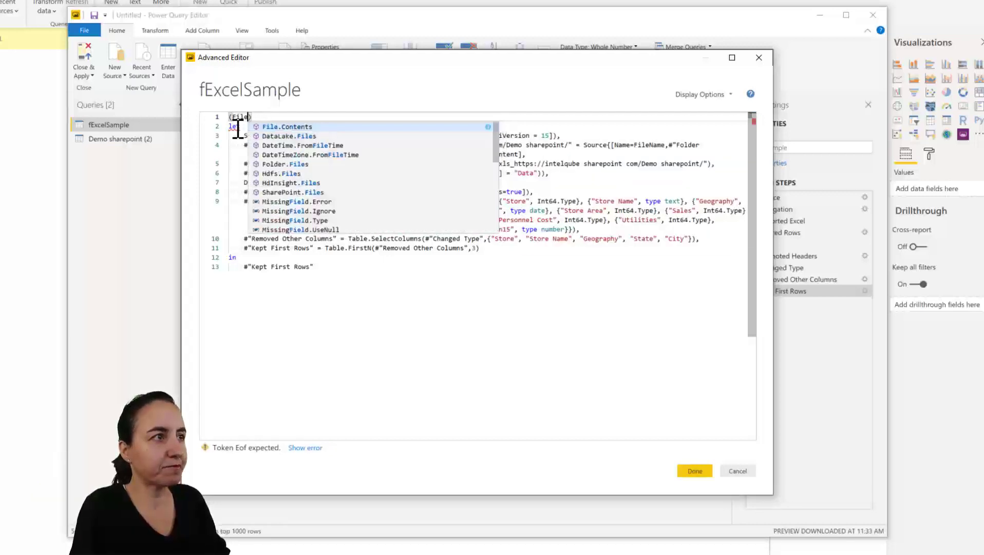
pyautogui.write('Na')
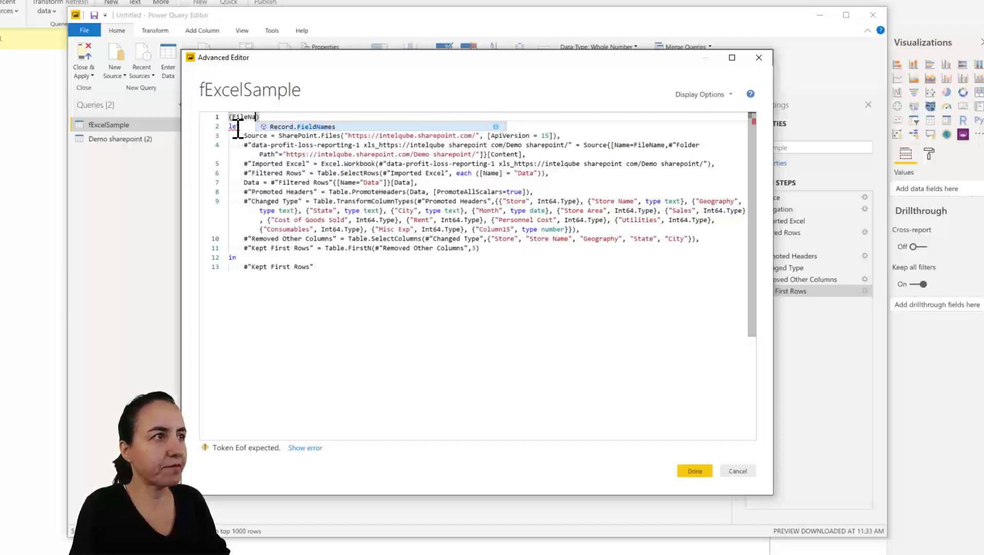
pyautogui.write('me')
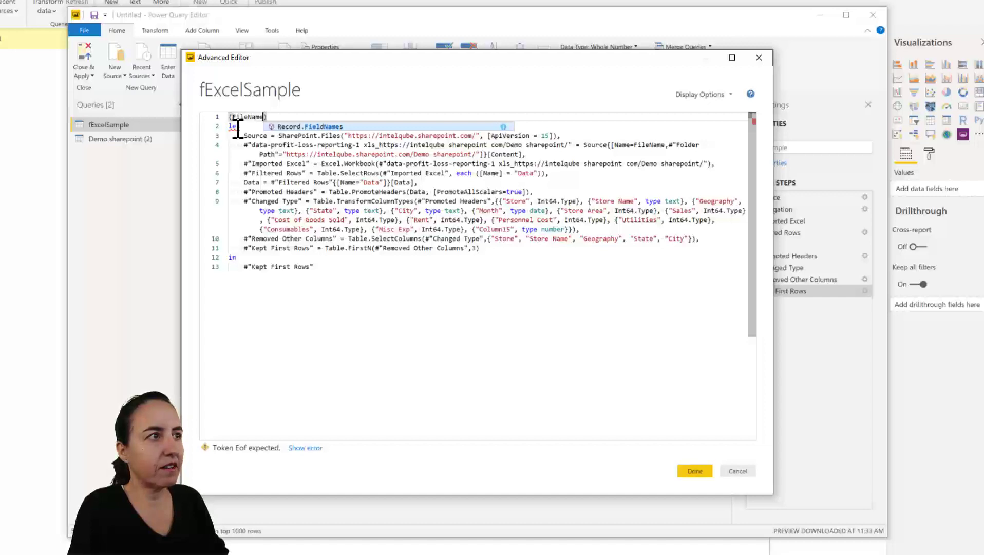
pyautogui.write(' as text)')
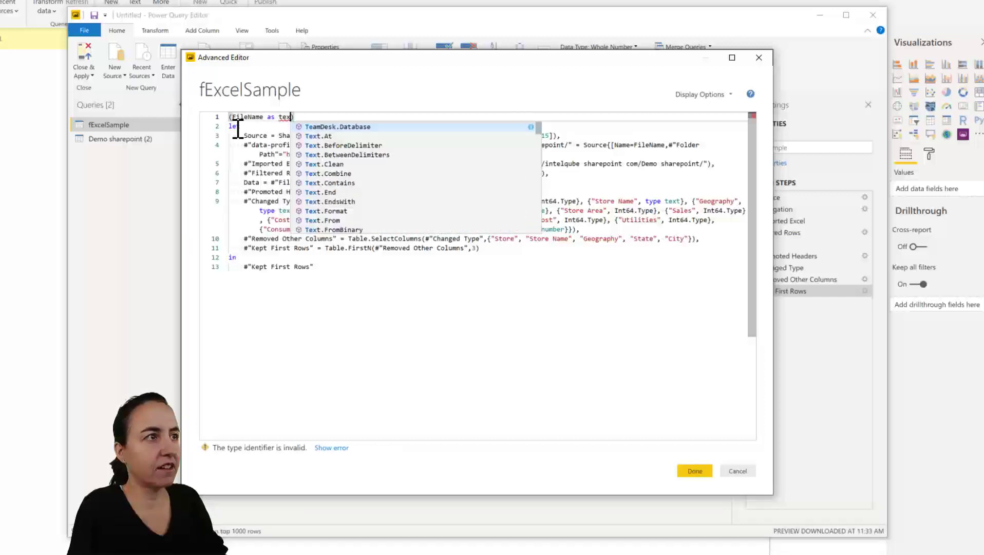
pyautogui.write('=')
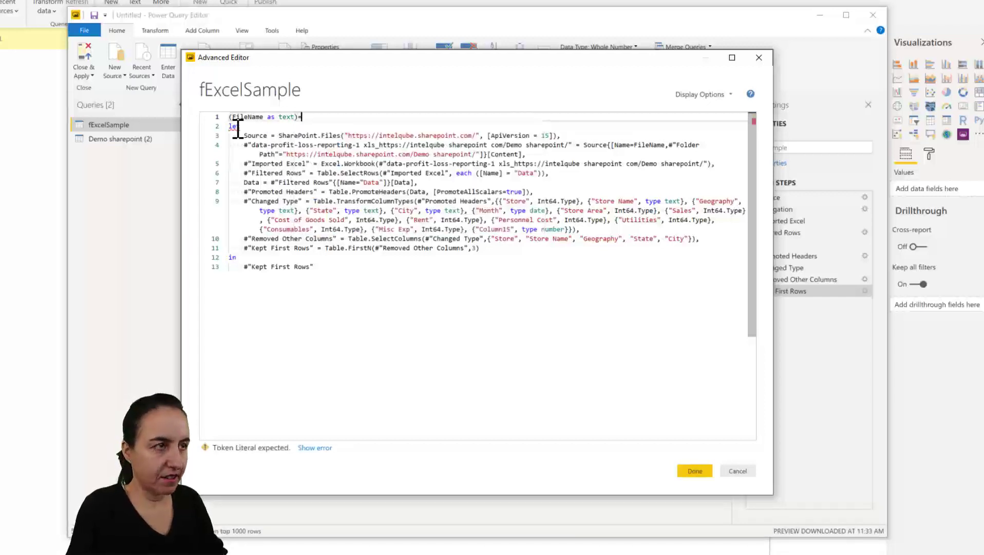
pyautogui.write('>')
pyautogui.click(700, 473)
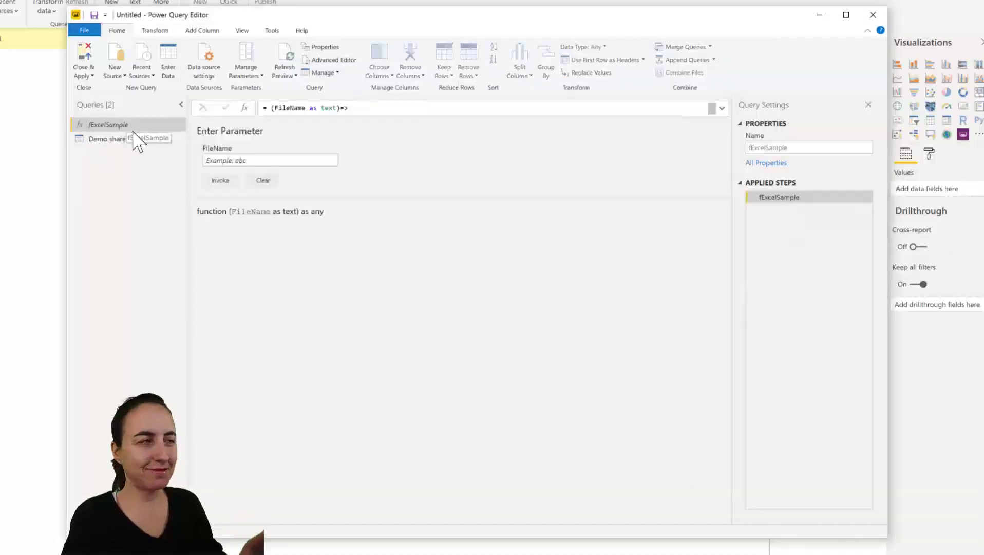
# Step: At Demo sharepoint (2)'s Source step, filter Folder Path to only the Demo sharepoint folder
pyautogui.click(135, 139)
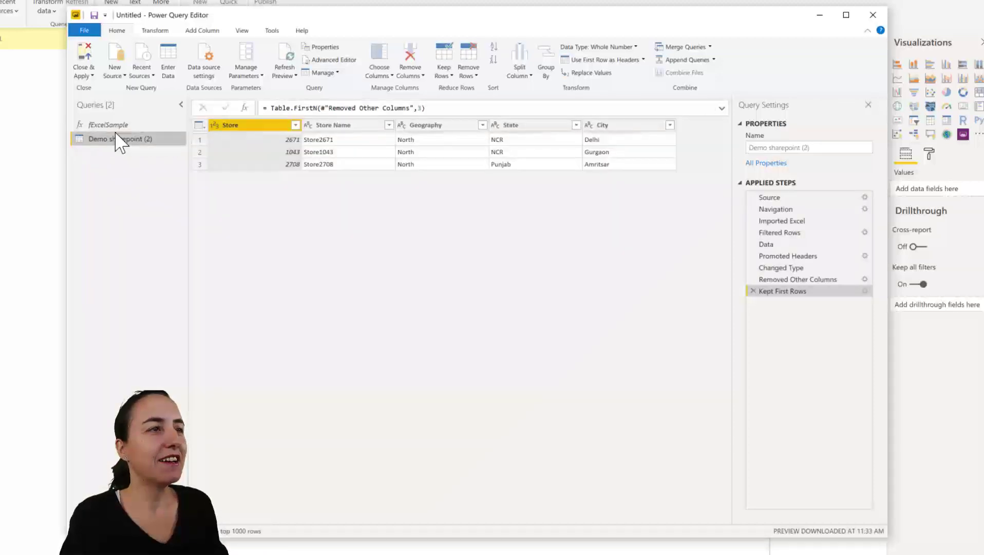
pyautogui.click(808, 197)
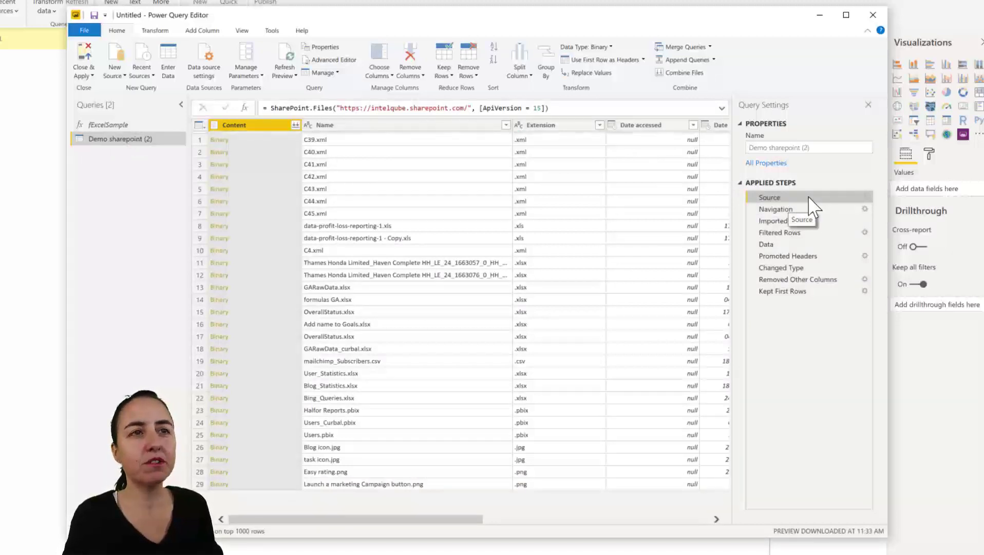
pyautogui.moveTo(480, 518); pyautogui.dragTo(719, 529)
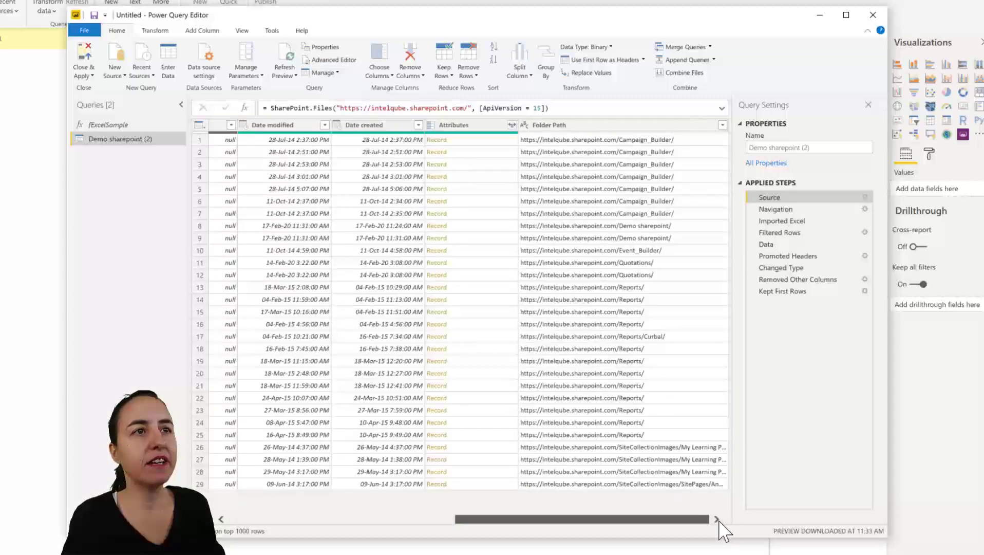
pyautogui.click(722, 125)
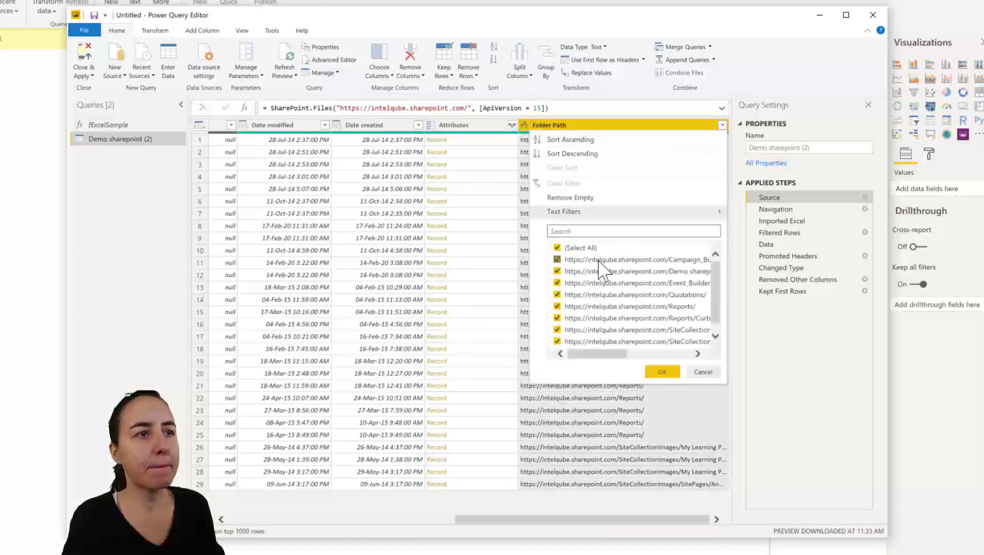
pyautogui.click(569, 248)
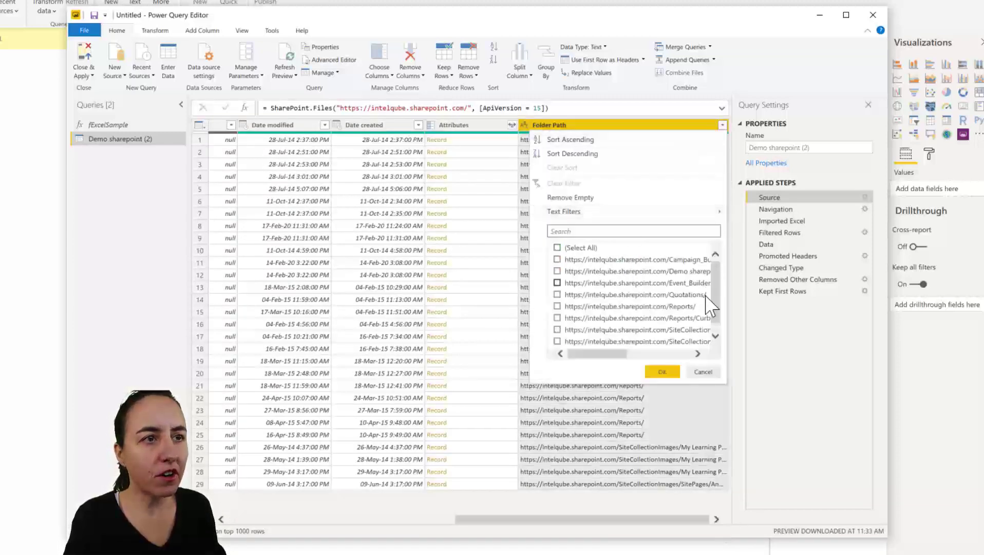
pyautogui.moveTo(630, 354); pyautogui.dragTo(638, 355)
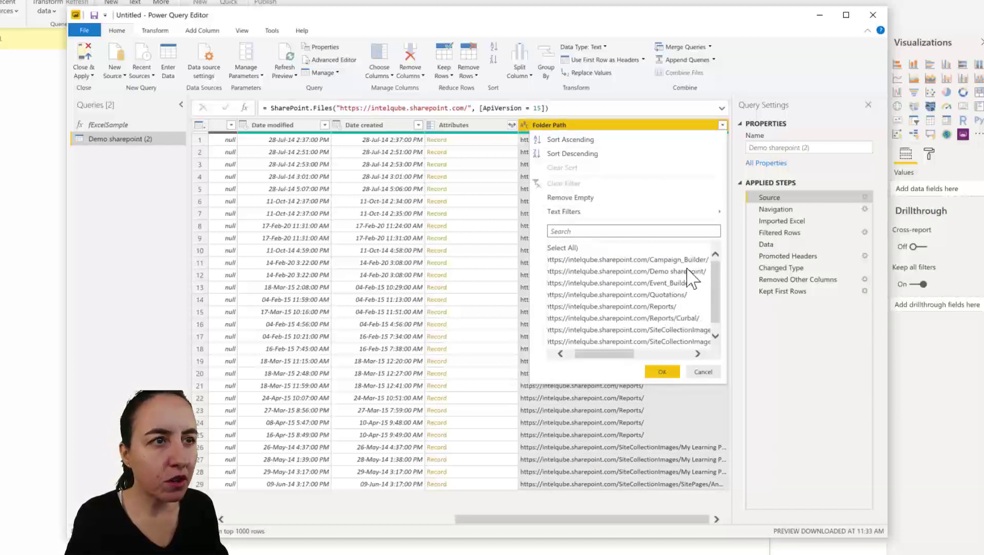
pyautogui.moveTo(596, 354); pyautogui.dragTo(588, 354)
pyautogui.click(558, 272)
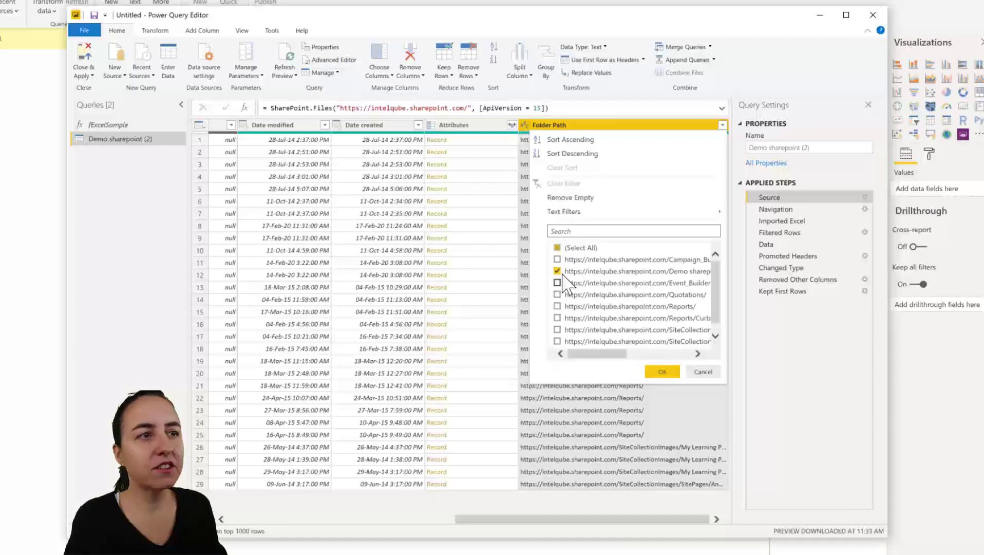
pyautogui.click(590, 354)
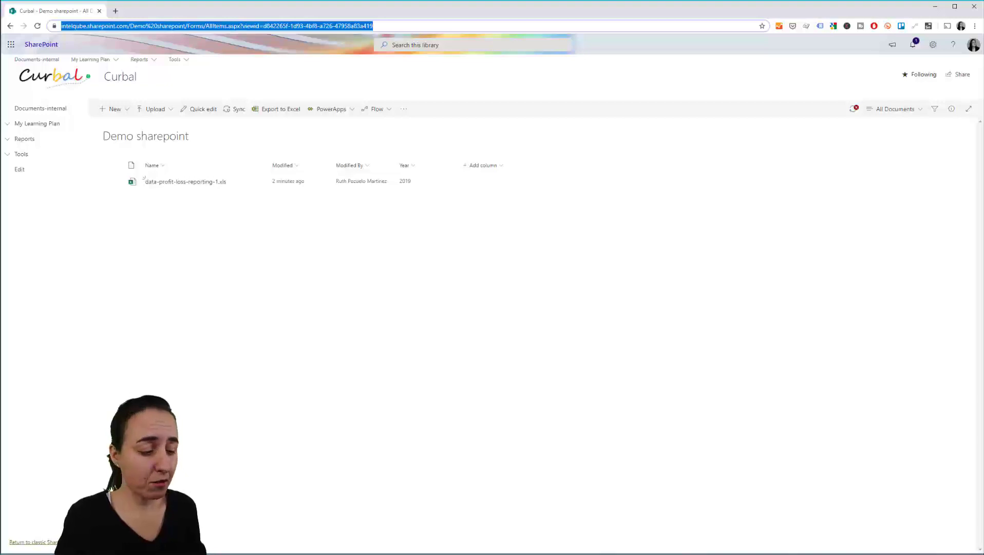
# Step: Switch from the SharePoint library in the browser back to Power Query Editor
pyautogui.hotkey('alt', 'Tab')
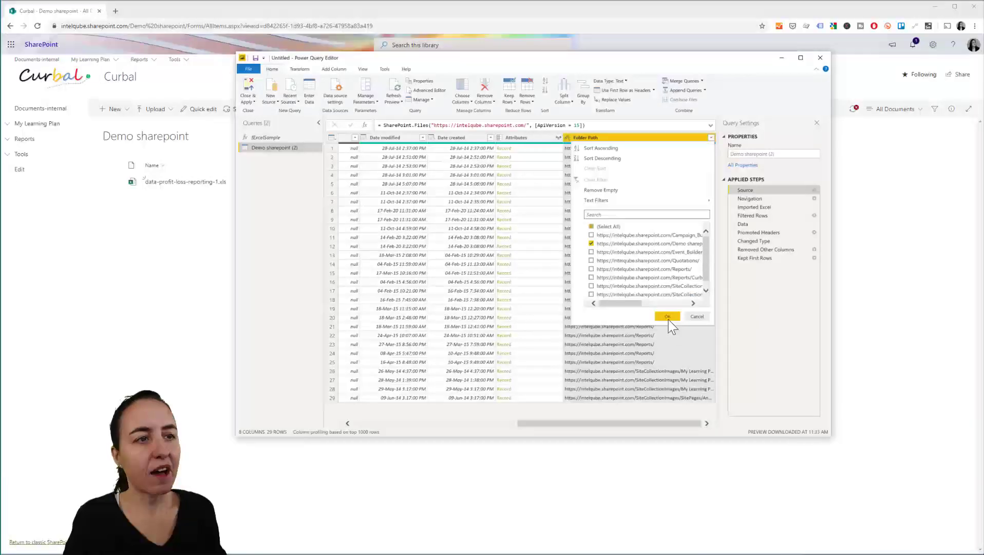
# Step: Filter to the Demo sharepoint folder, delete the data-profit-loss-reporting step onward, and refresh the preview
pyautogui.click(668, 318)
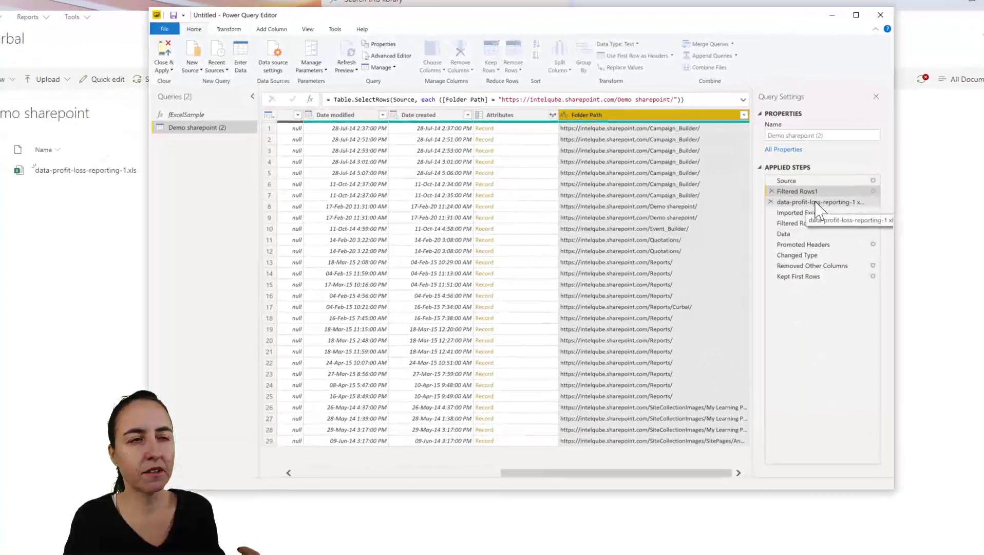
pyautogui.click(770, 206)
pyautogui.rightClick(770, 207)
pyautogui.click(883, 242)
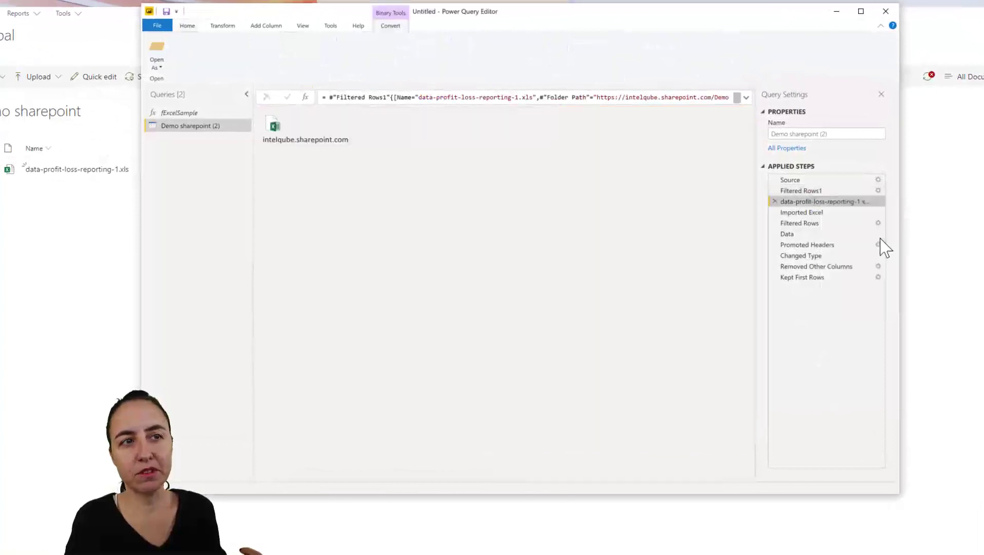
pyautogui.click(509, 330)
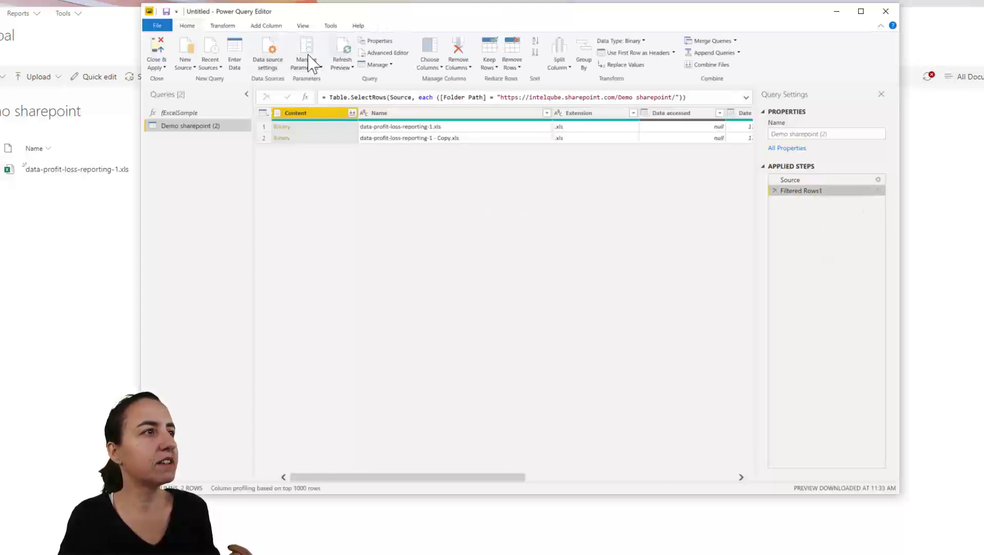
pyautogui.click(342, 54)
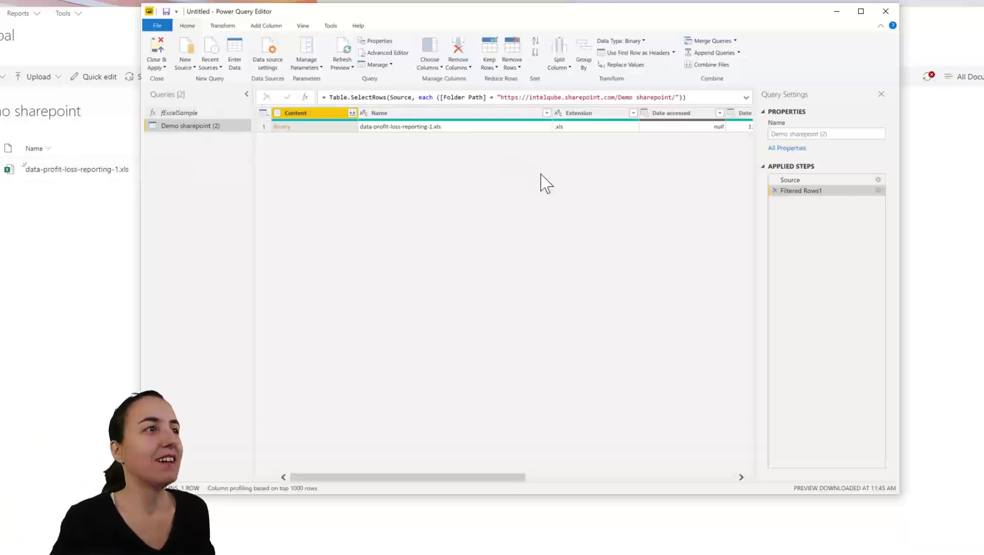
# Step: Invoke the fExcelSample custom function as a new column, passing the Name column as FileName
pyautogui.click(265, 26)
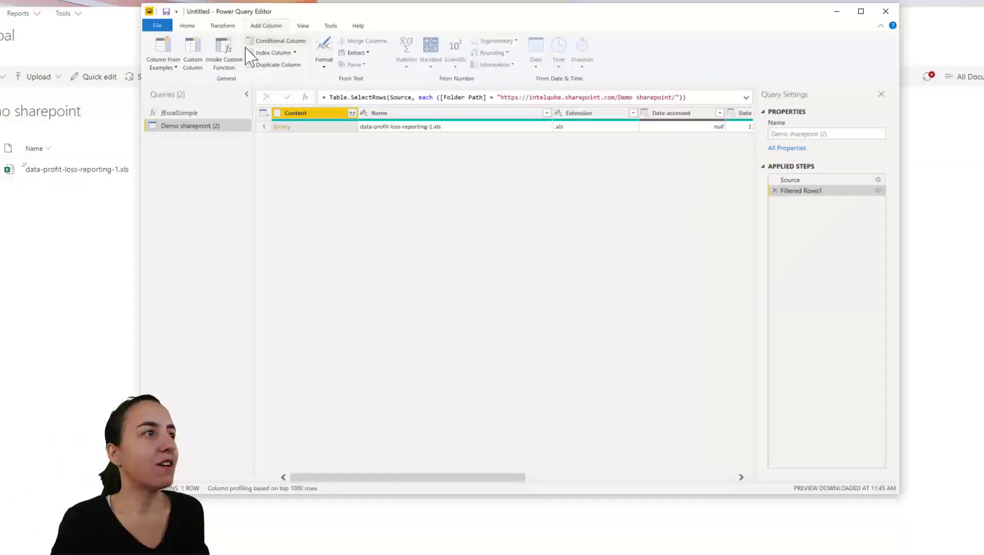
pyautogui.click(224, 51)
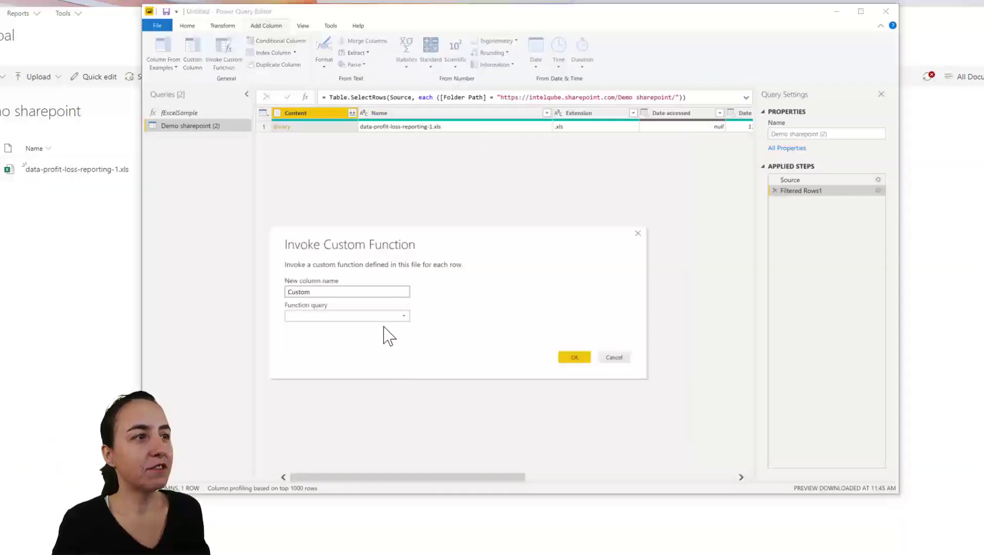
pyautogui.click(384, 317)
pyautogui.click(382, 325)
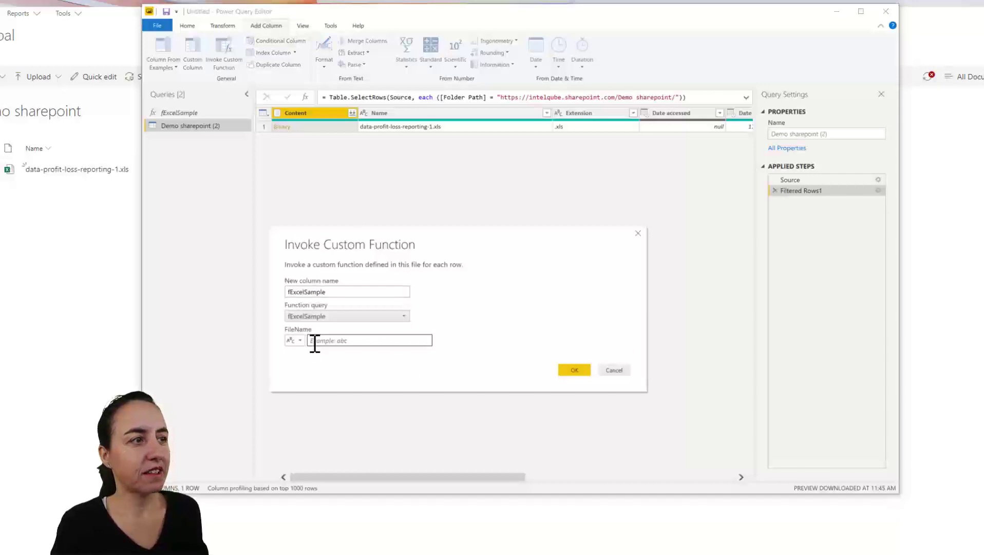
pyautogui.click(298, 341)
pyautogui.click(337, 361)
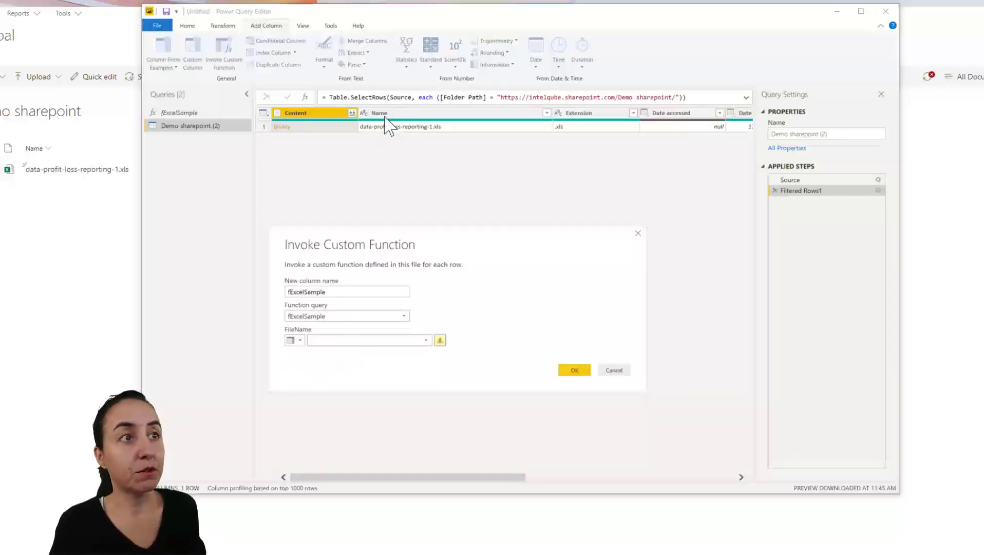
pyautogui.click(359, 341)
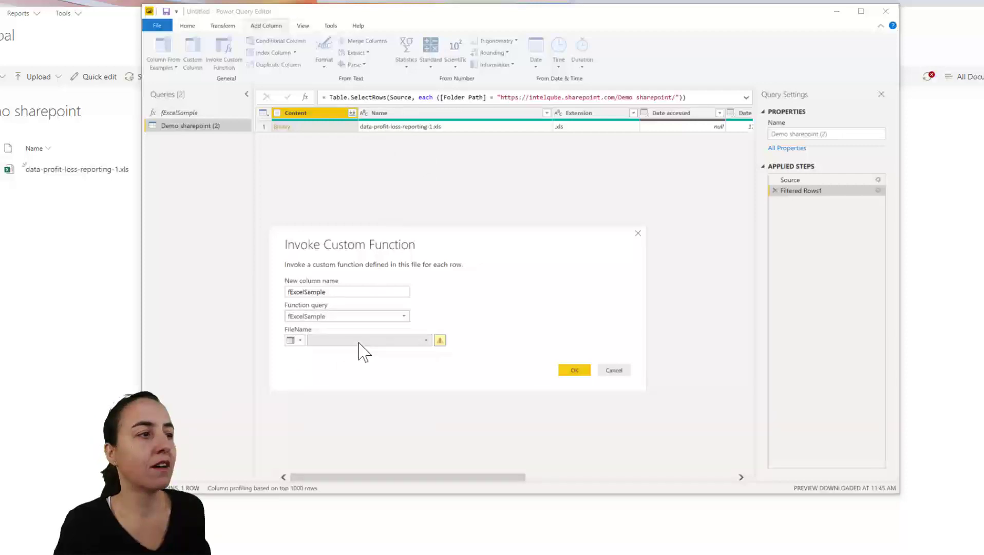
pyautogui.click(355, 362)
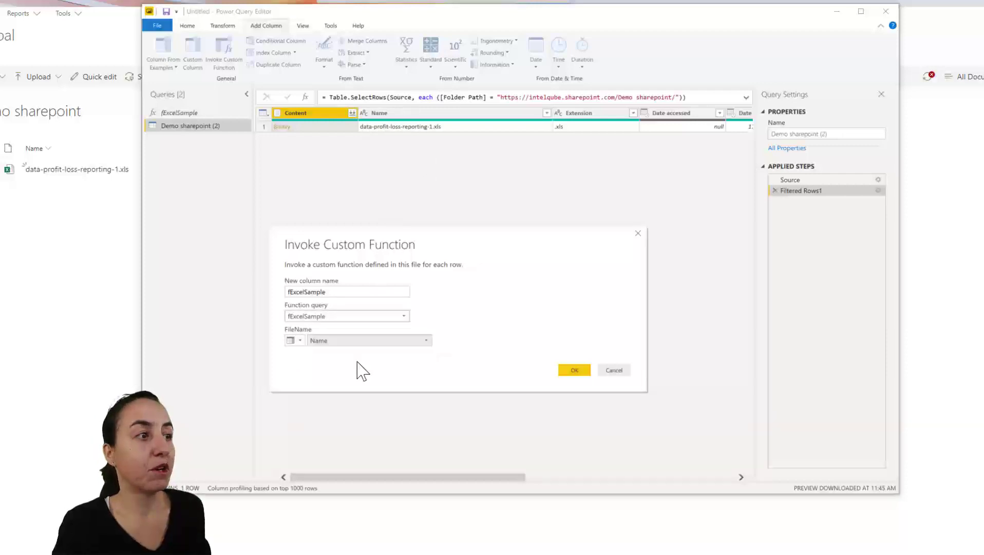
pyautogui.click(586, 372)
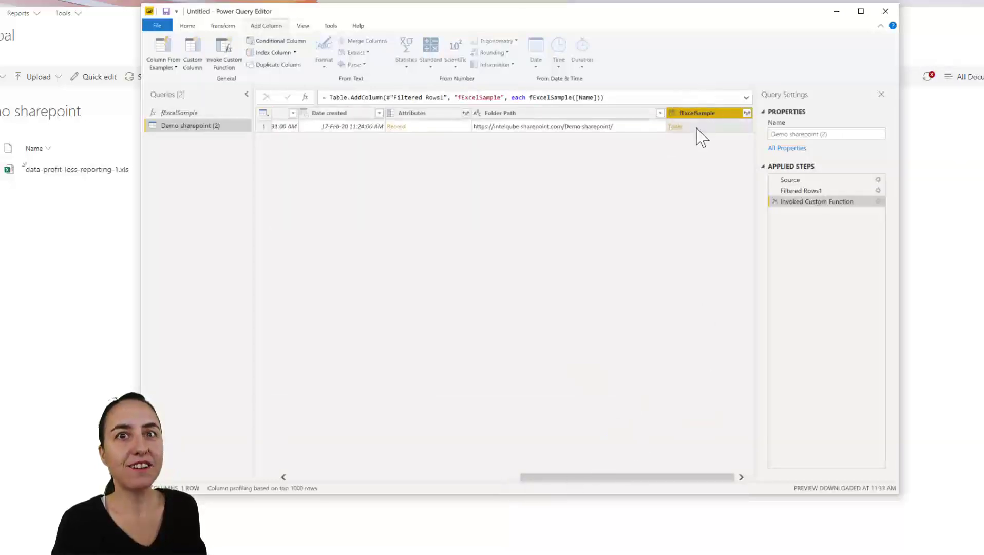
# Step: Keep only fExcelSample and expand it into Store, Store Name, Geography, State and City
pyautogui.click(707, 133)
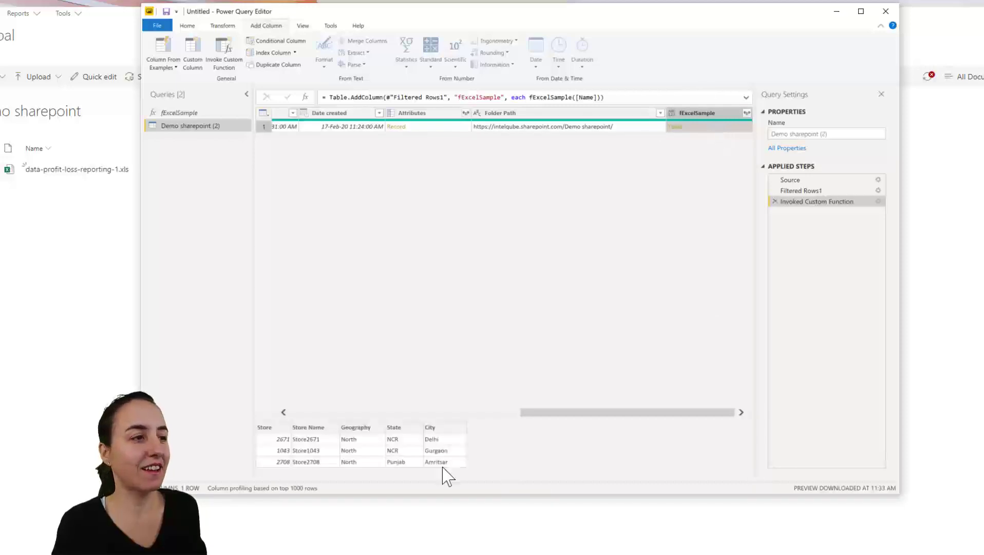
pyautogui.rightClick(706, 116)
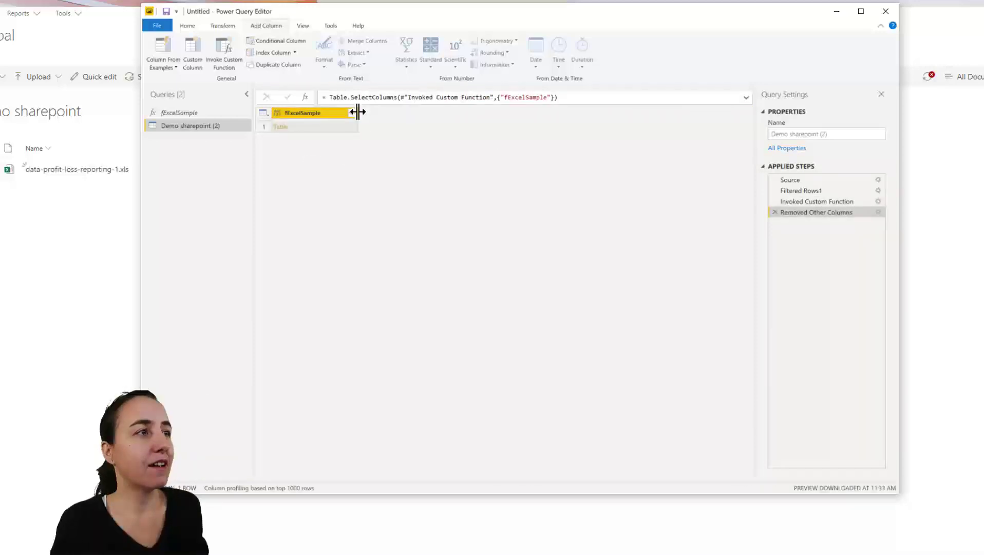
pyautogui.click(354, 114)
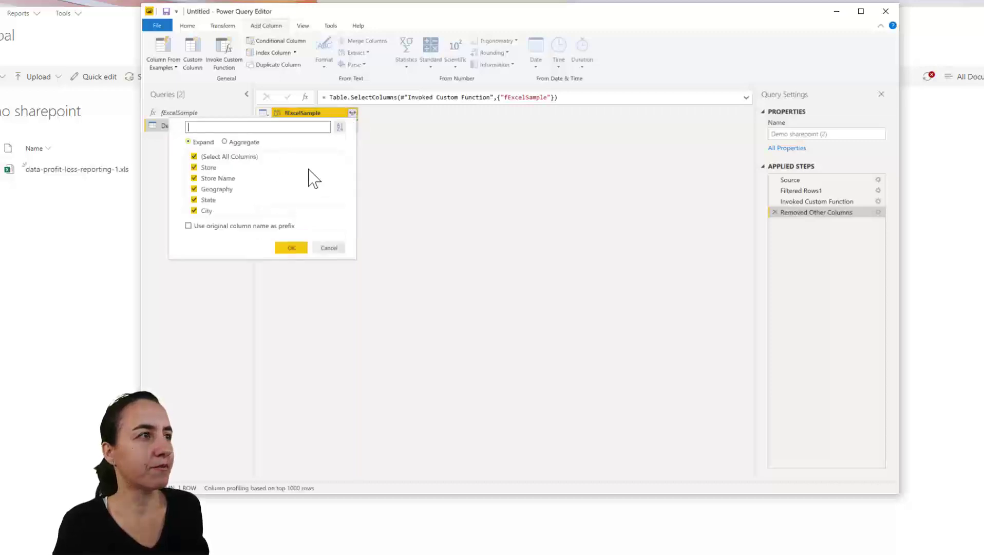
pyautogui.click(300, 250)
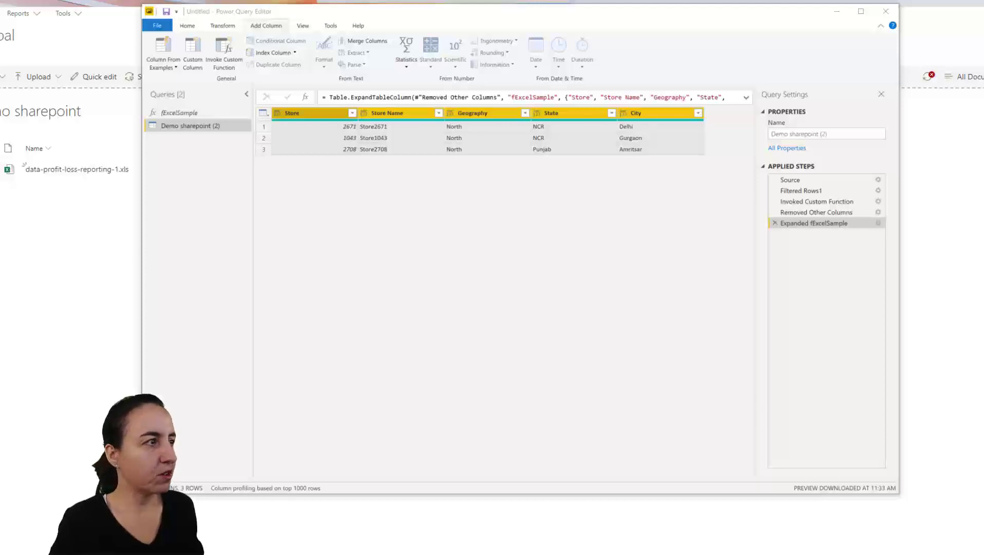
# Step: Upload data-profit-loss-reporting-1 - Copy.xls into the Demo sharepoint library and return to Power Query
pyautogui.moveTo(0, 308); pyautogui.dragTo(88, 320)
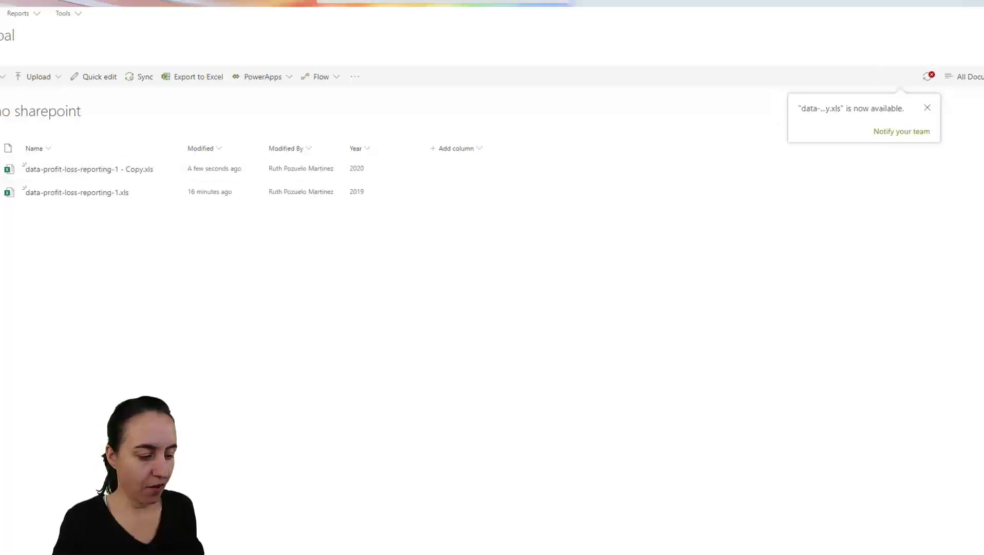
pyautogui.hotkey('alt', 'Tab')
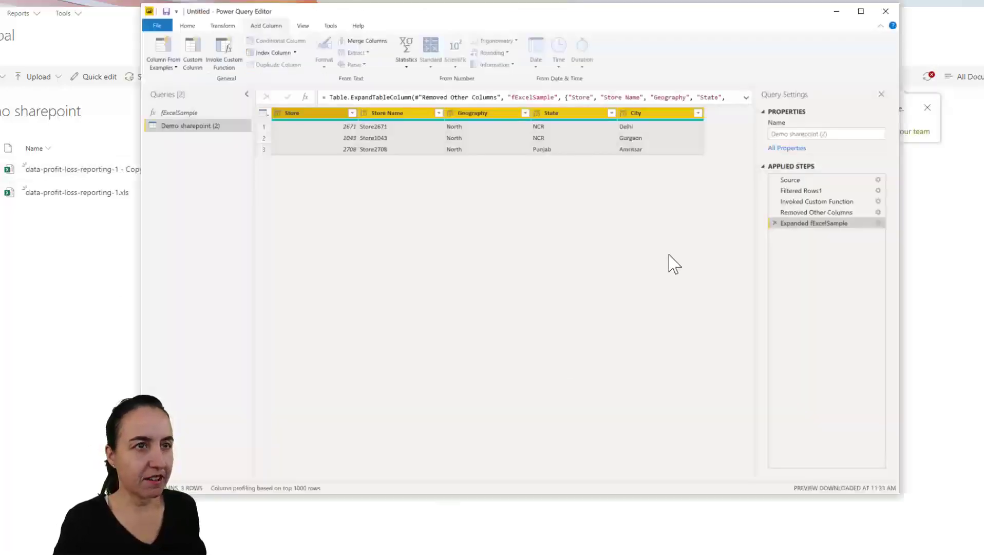
# Step: Refresh the preview at the Filtered Rows1 step to pick up the copied file
pyautogui.click(813, 192)
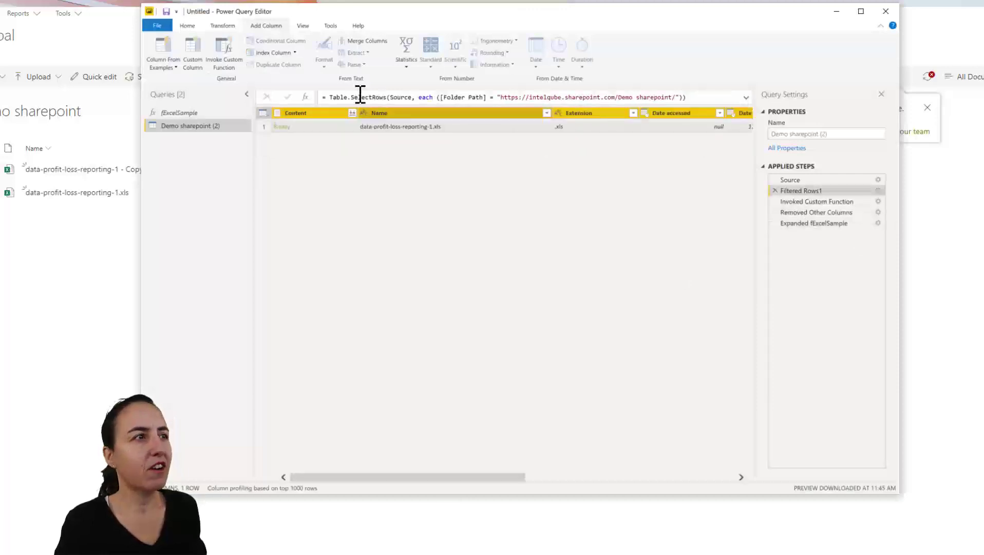
pyautogui.click(224, 26)
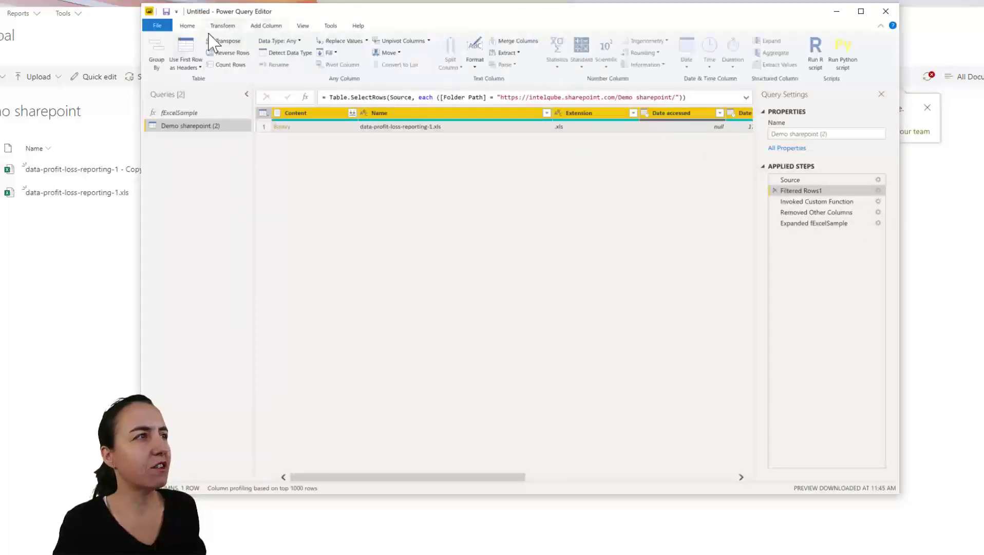
pyautogui.click(188, 27)
pyautogui.click(346, 49)
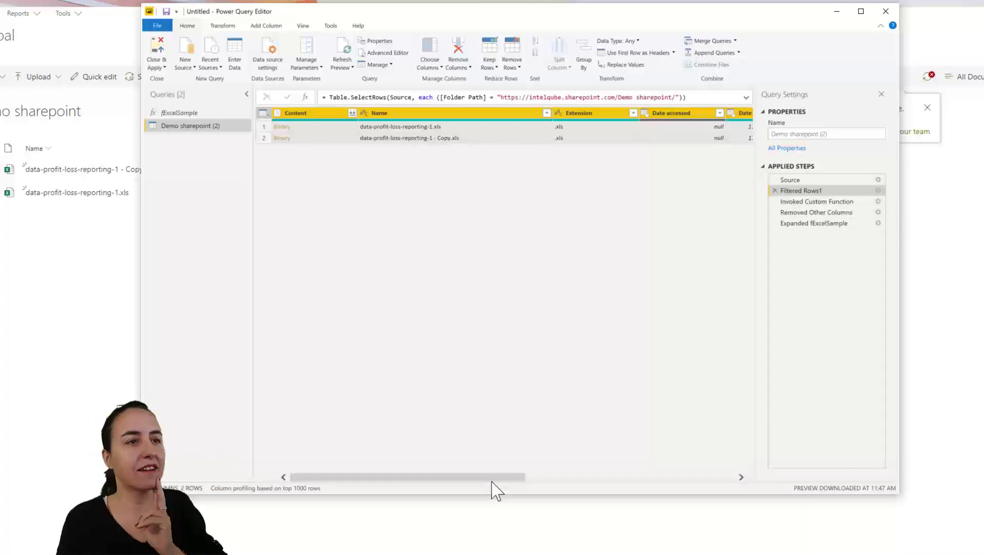
# Step: Step through Invoked Custom Function and Removed Other Columns to Expanded fExcelSample, now six rows
pyautogui.click(842, 202)
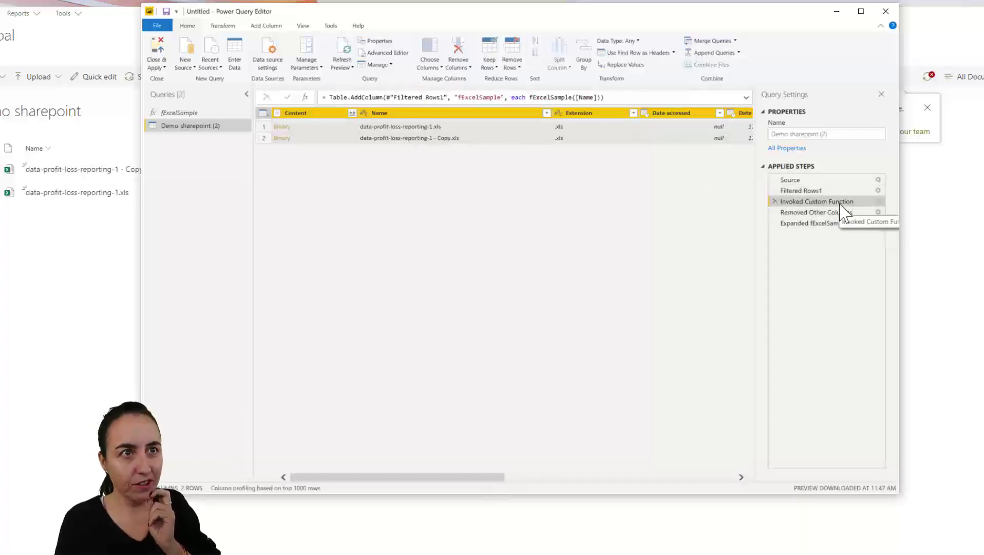
pyautogui.moveTo(501, 478); pyautogui.dragTo(834, 470)
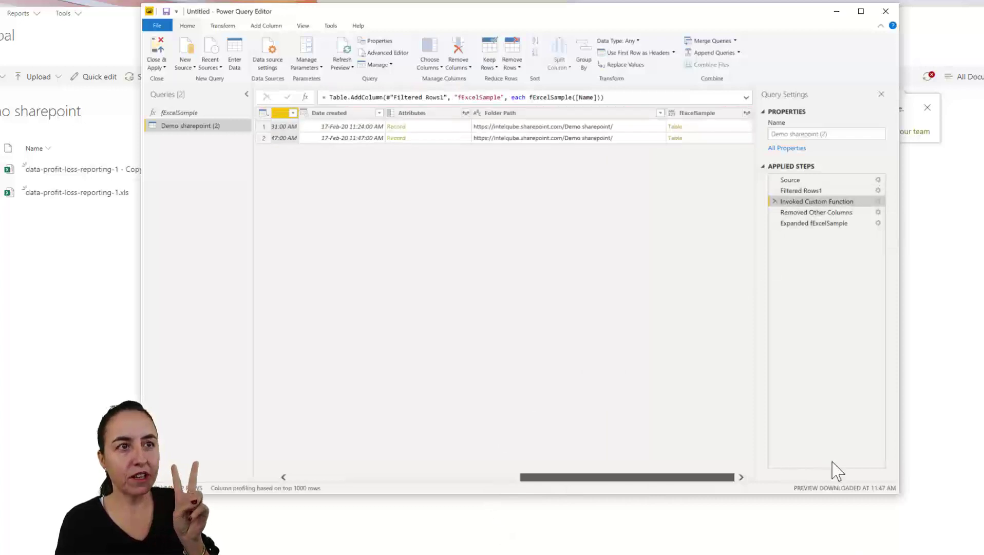
pyautogui.click(852, 213)
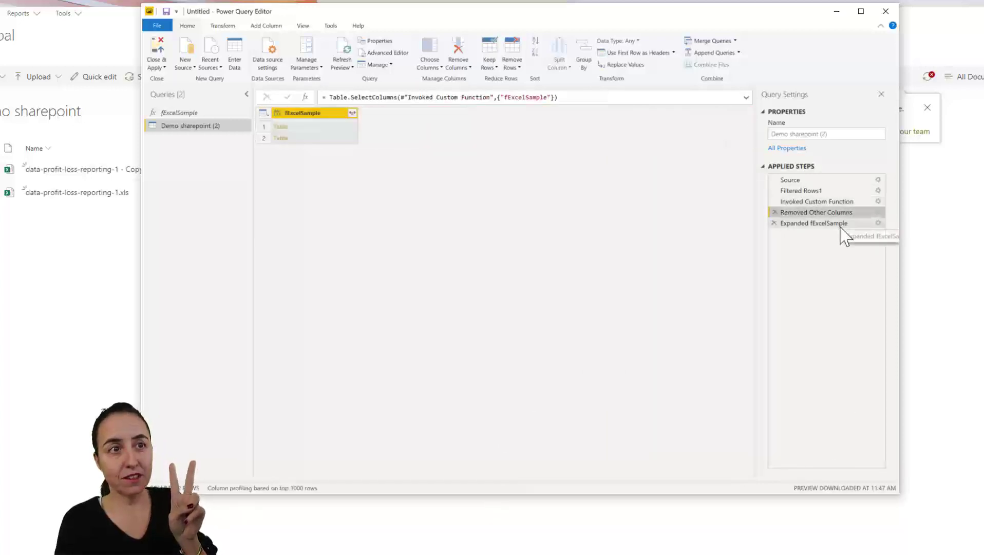
pyautogui.click(841, 224)
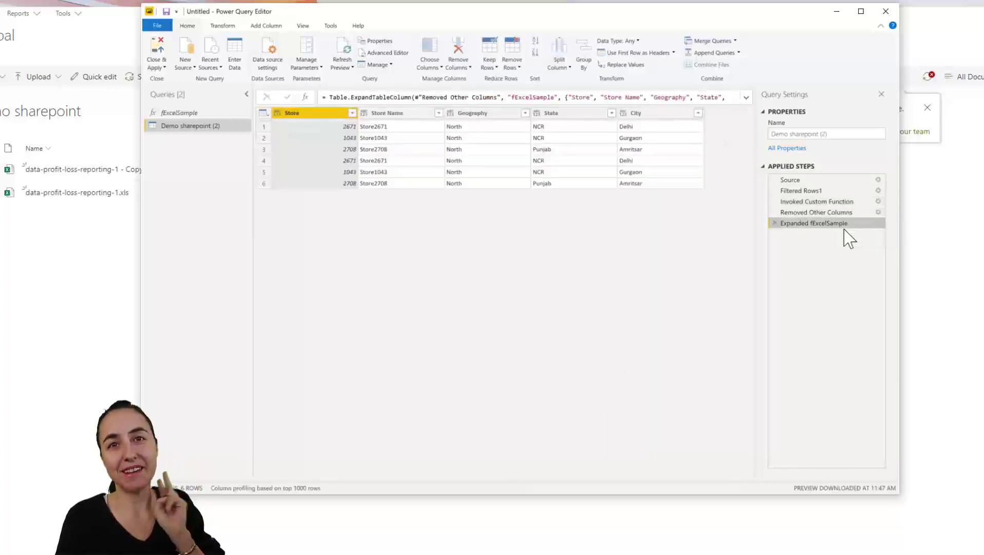